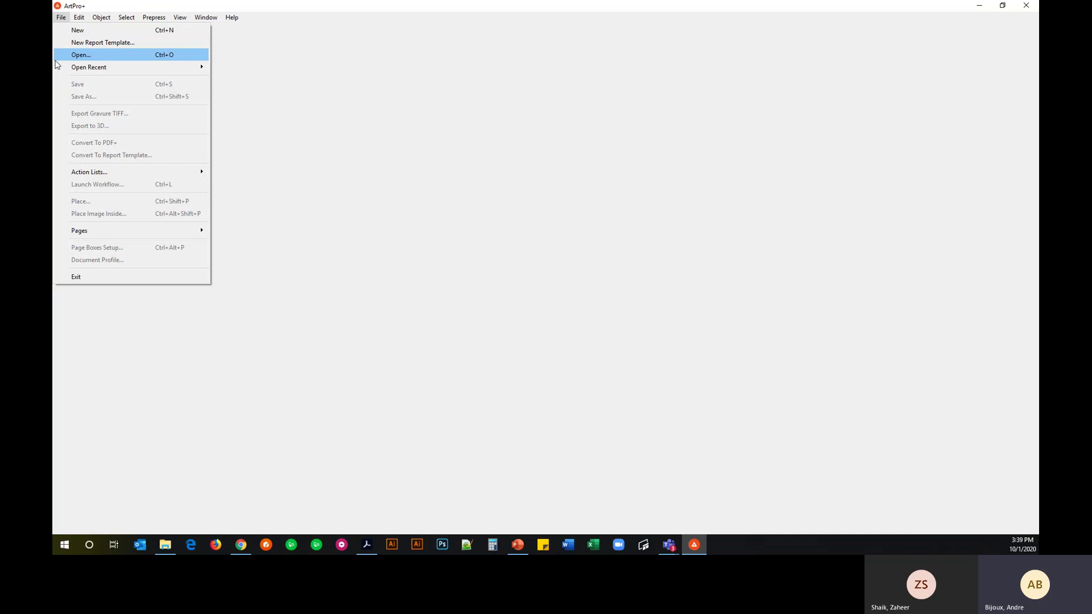
Step: Open Normalized PDF From Client.pdf from the Artpro Stagger folder
click(80, 55)
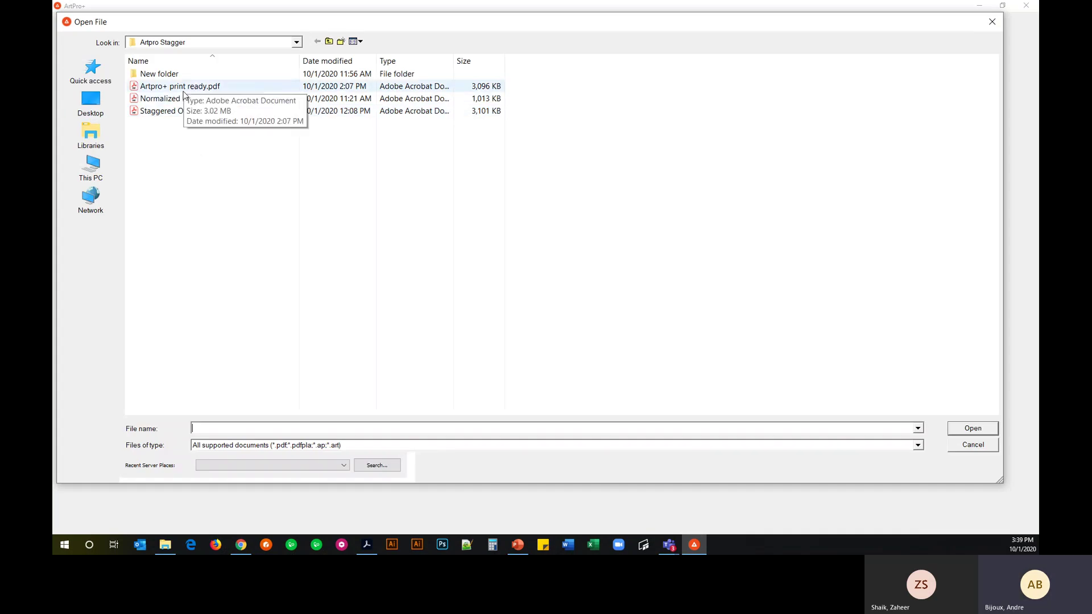
click(198, 101)
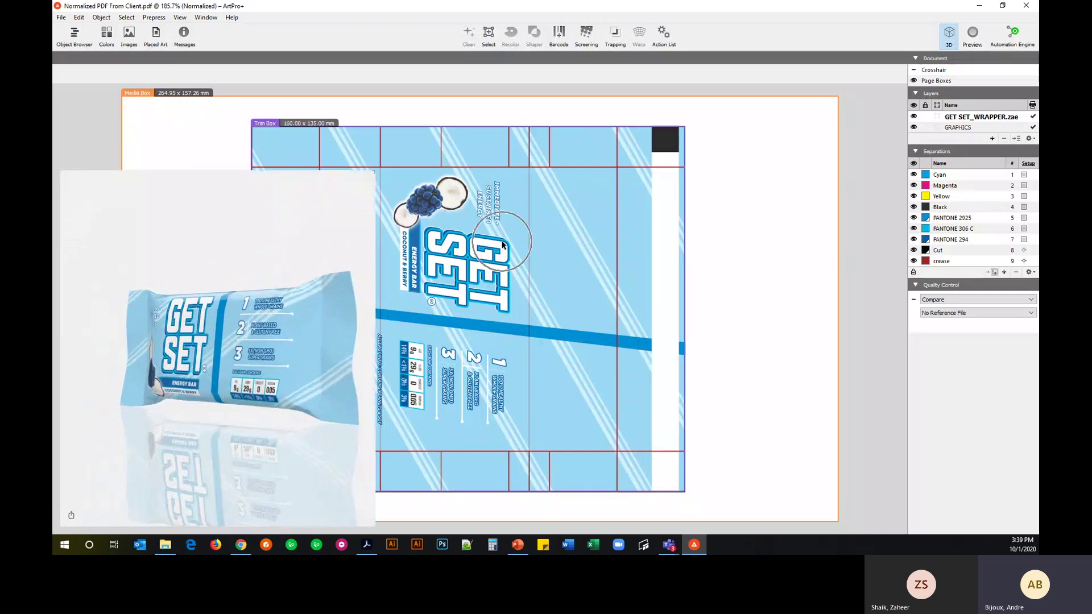
Step: Rotate the 3D wrapper mockup to inspect its barcode side and front, then close the preview
drag(288, 340, 182, 244)
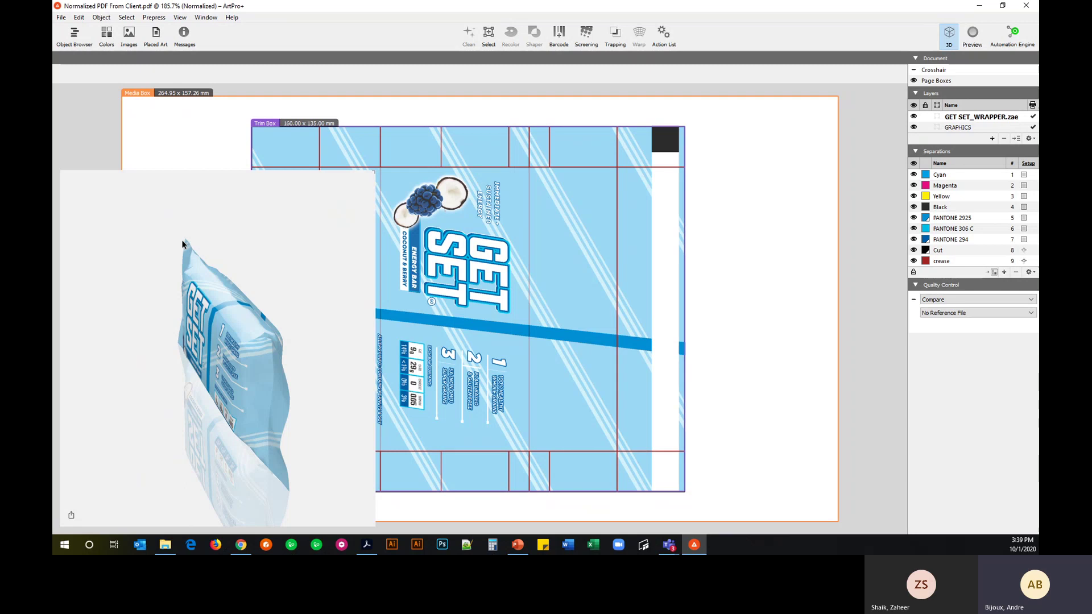
drag(182, 244, 220, 256)
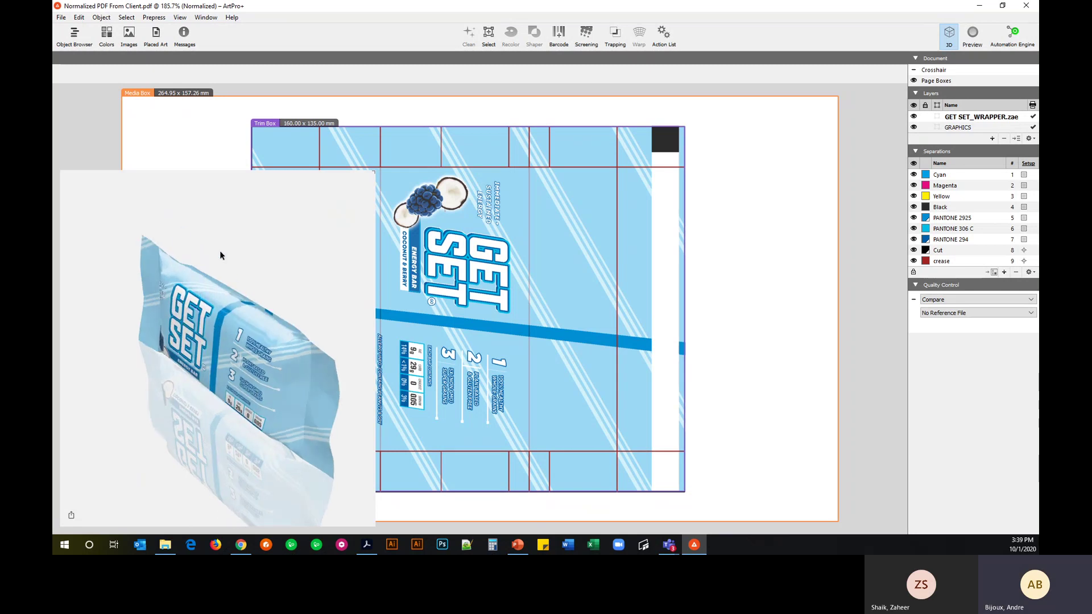
drag(283, 349, 264, 298)
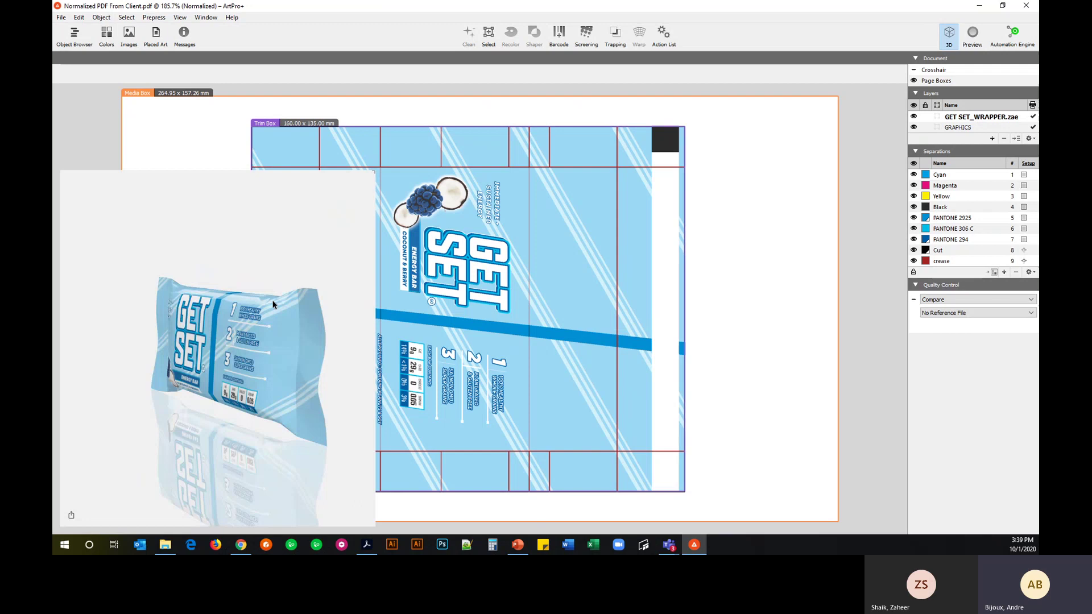
drag(285, 334, 291, 307)
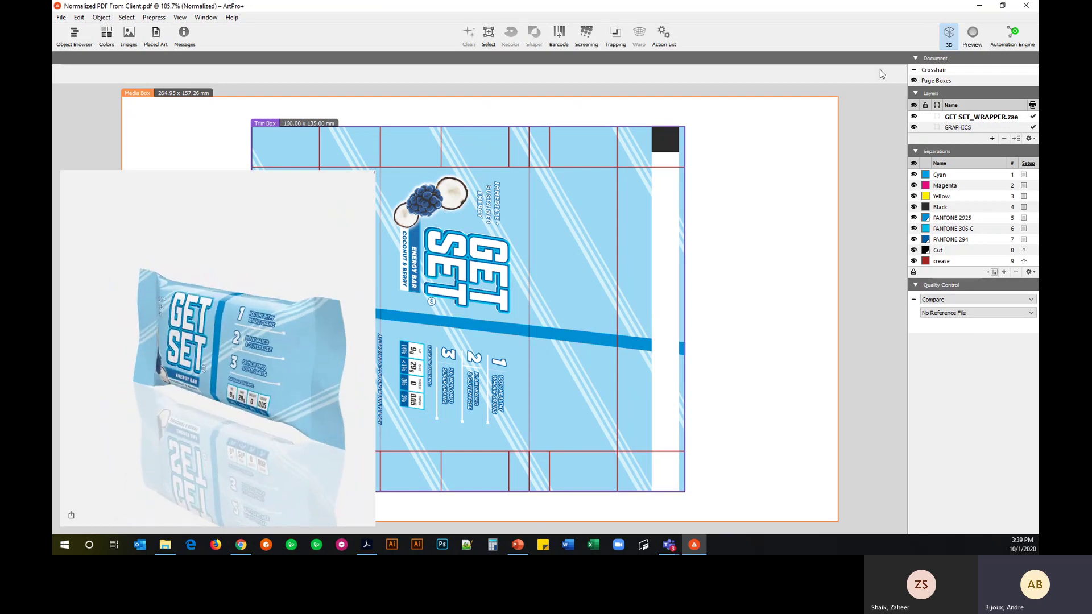
click(942, 38)
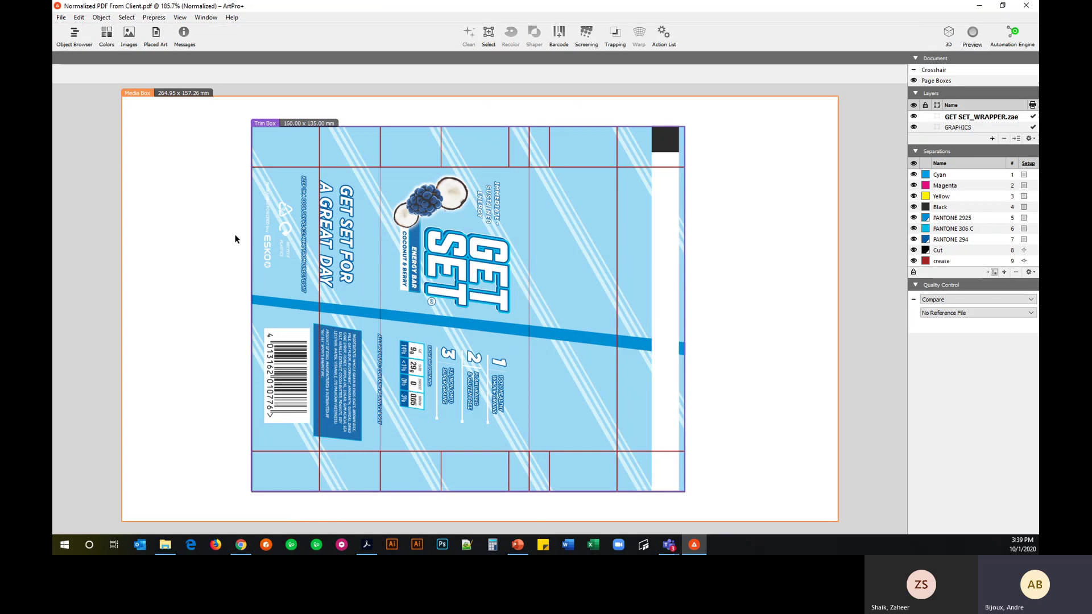
Step: Hide the GET SET_WRAPPER.zae 3D layer and the Cut and crease separations
click(914, 120)
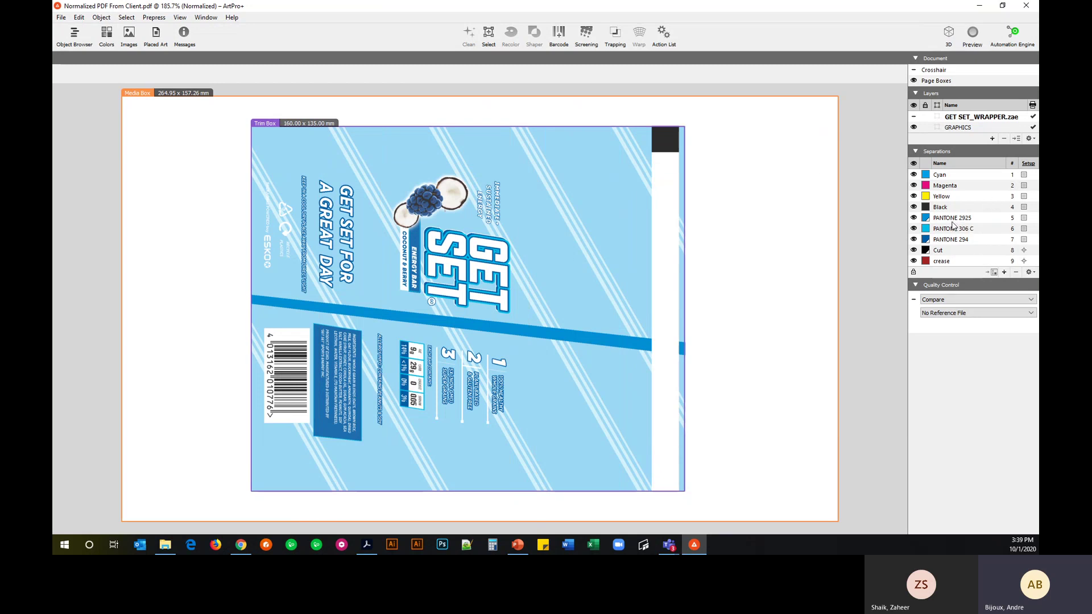
click(913, 250)
click(913, 261)
click(931, 261)
click(199, 10)
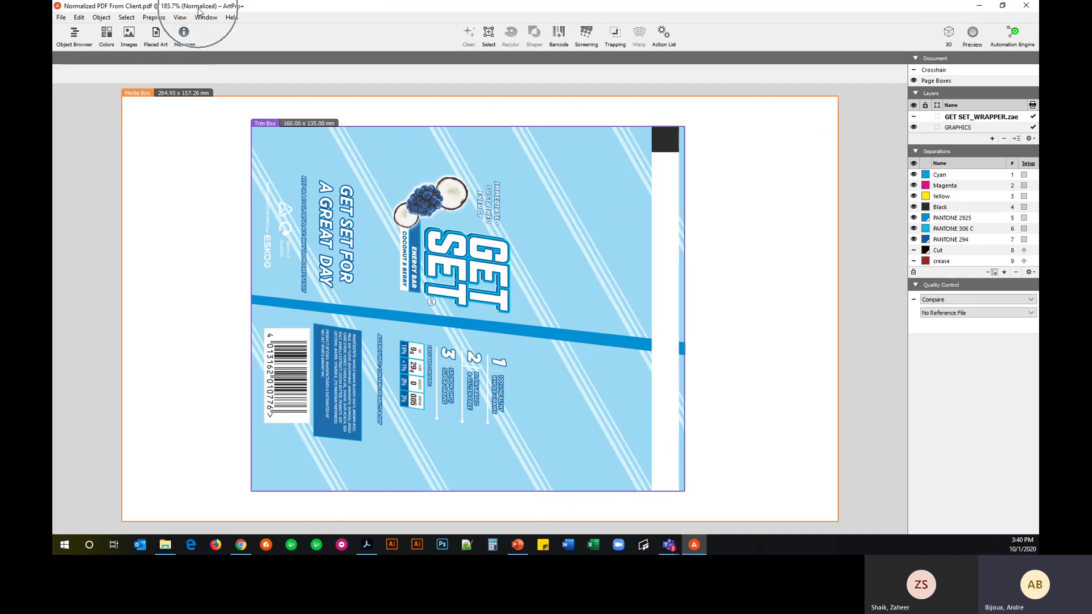
Step: Convert the client PDF into an editable PDF+ document
click(61, 17)
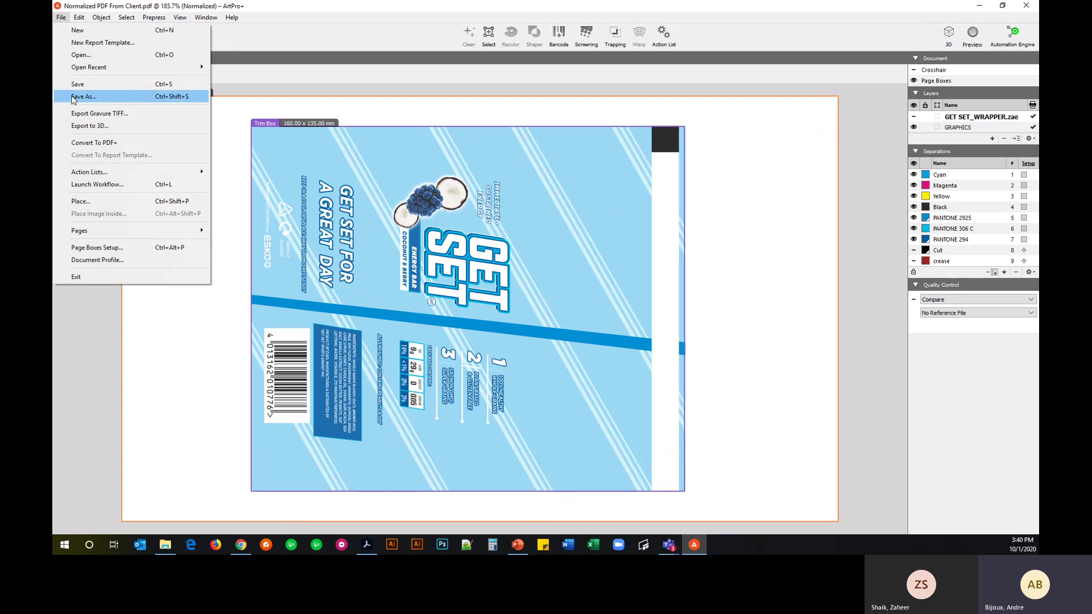
click(83, 143)
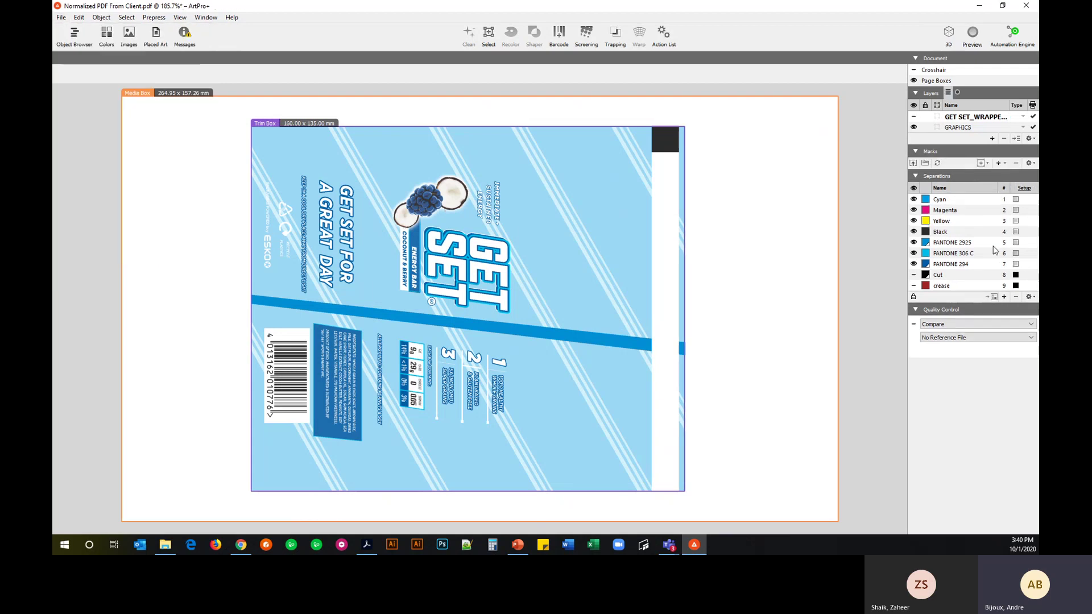
click(961, 253)
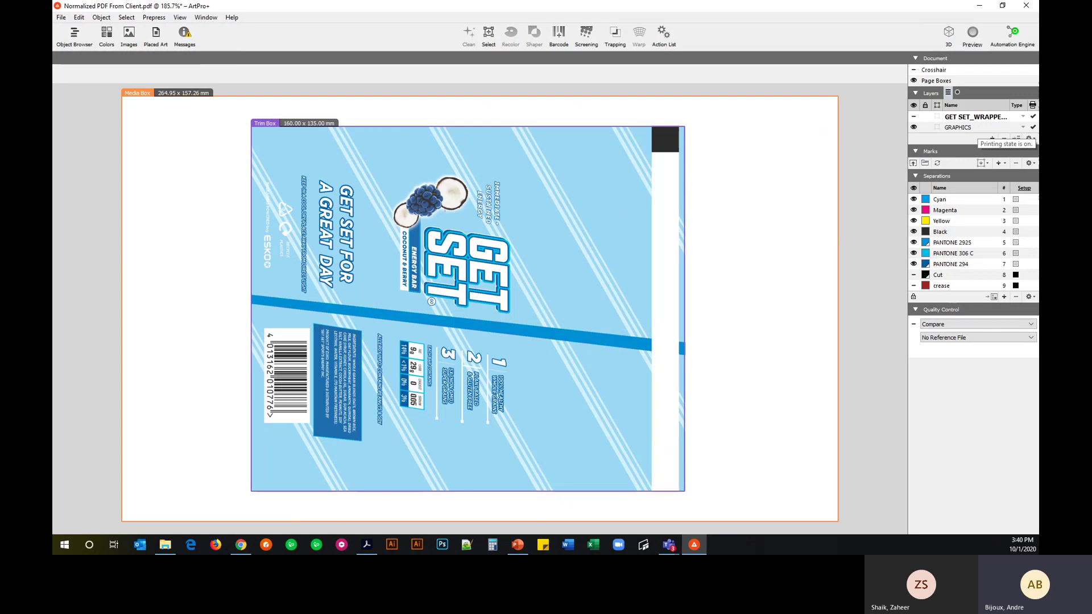
Step: Set the GET SET_WRAPPER 3D layer to non-printing and keep it hidden
click(1032, 116)
key(ctrl)
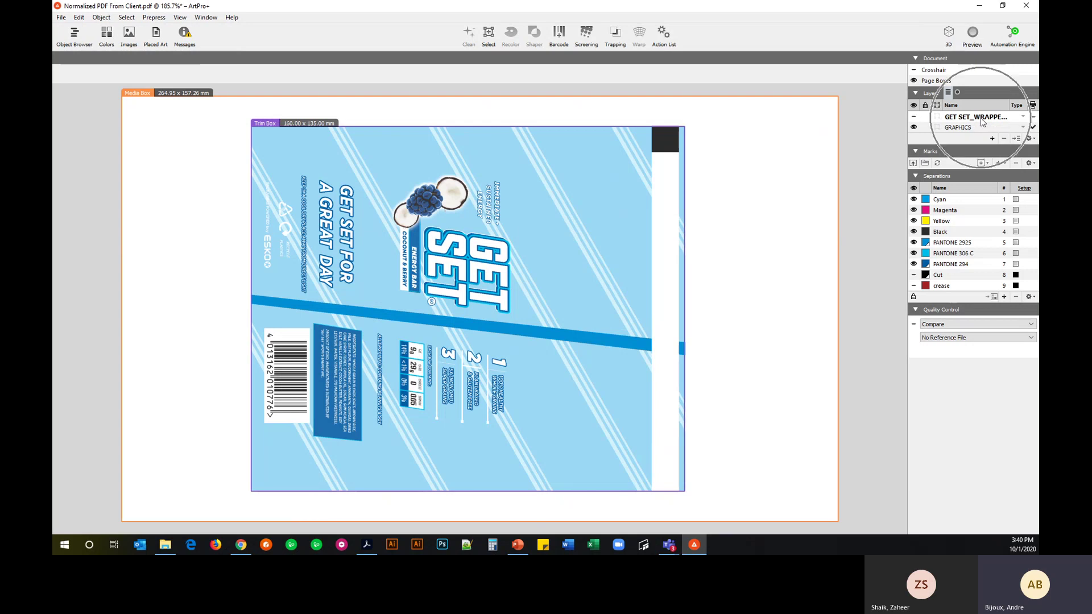
click(913, 118)
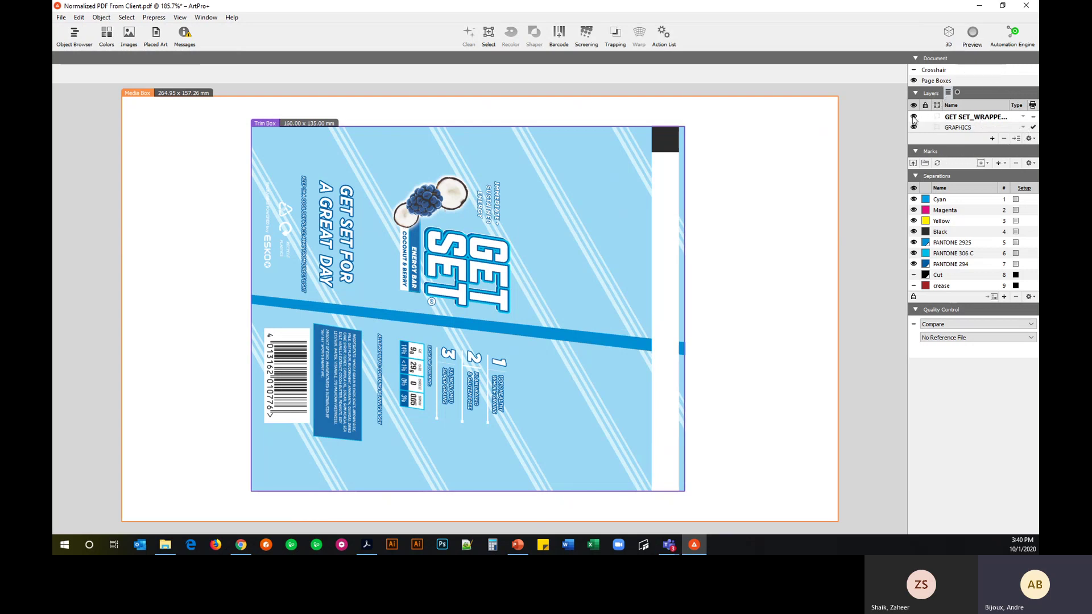
click(914, 117)
Step: On the GRAPHICS layer, run Clean on all objects with group cleanup and clipping-mask execution enabled
click(189, 132)
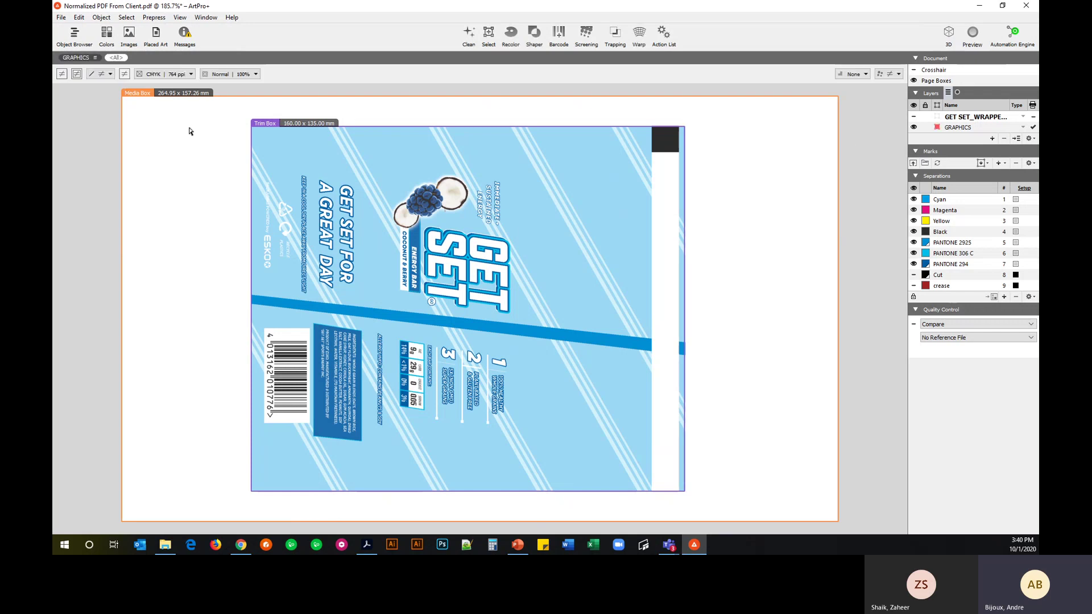
key(ctrl+a)
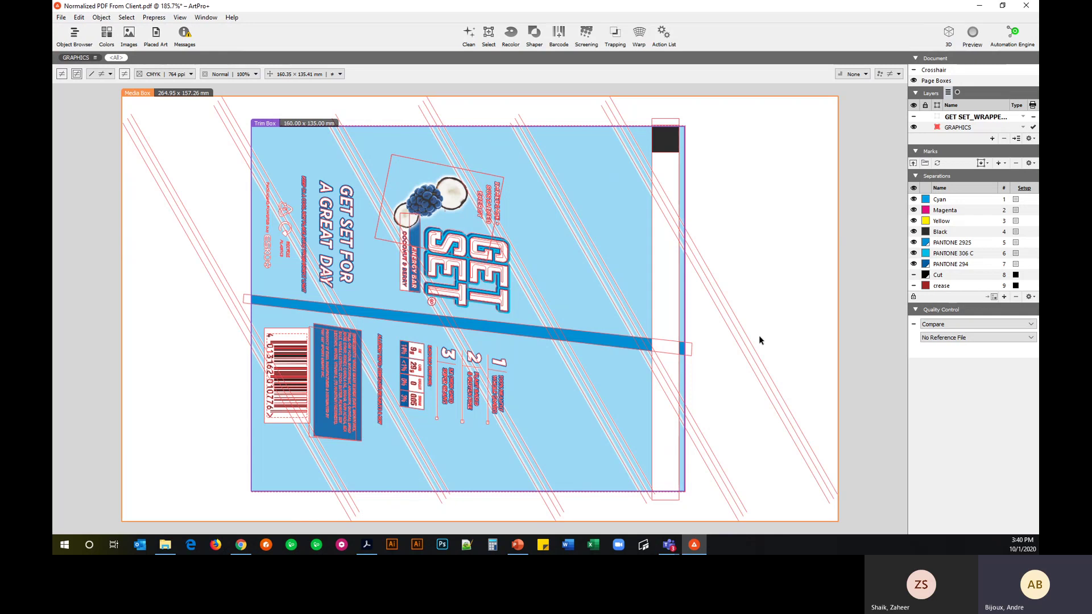
click(467, 40)
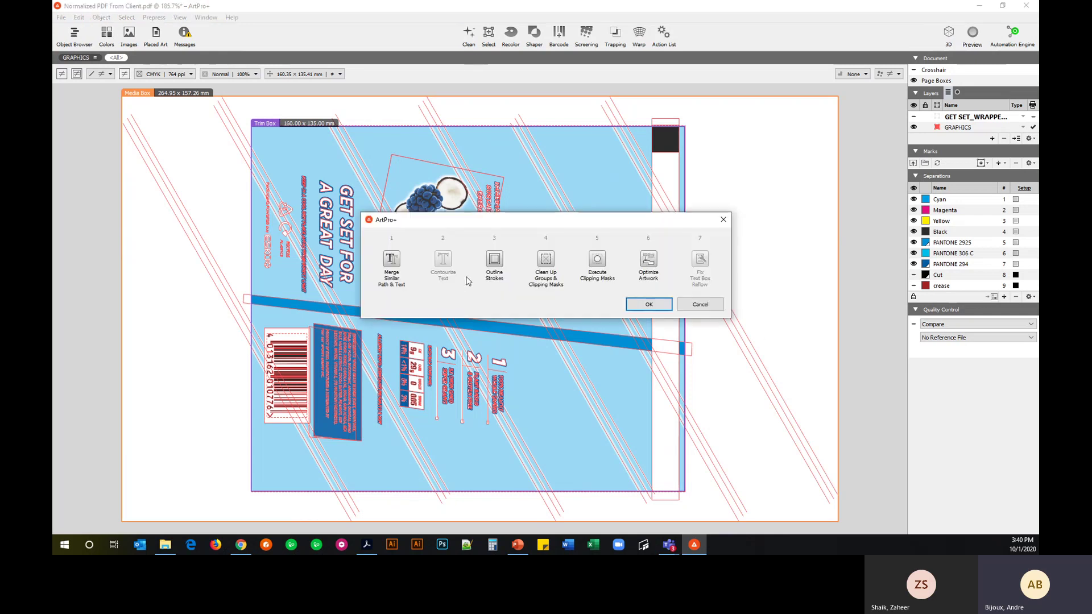
click(543, 261)
click(396, 278)
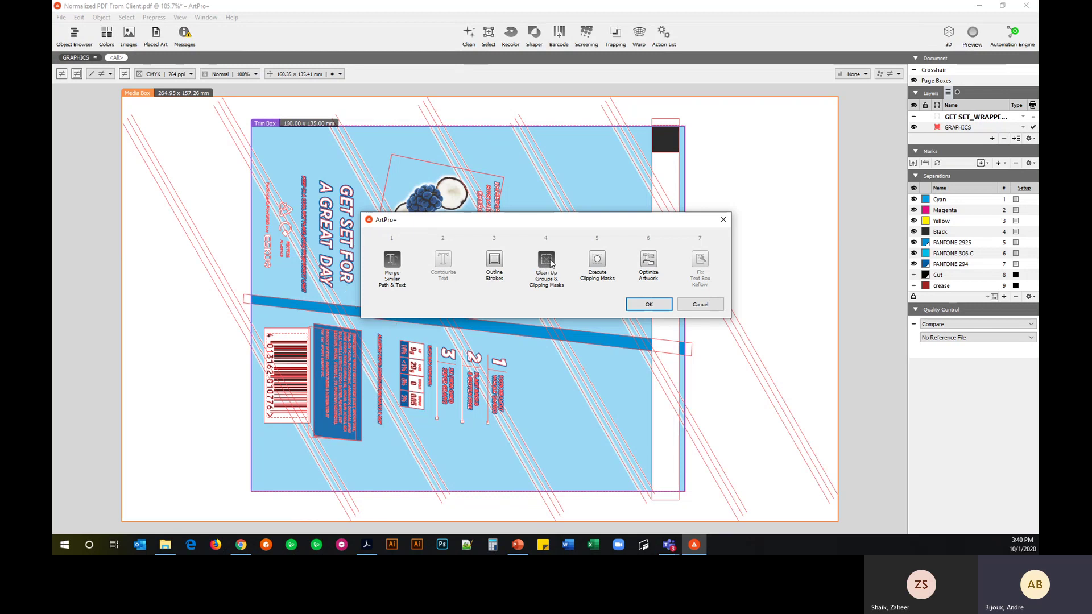
click(600, 263)
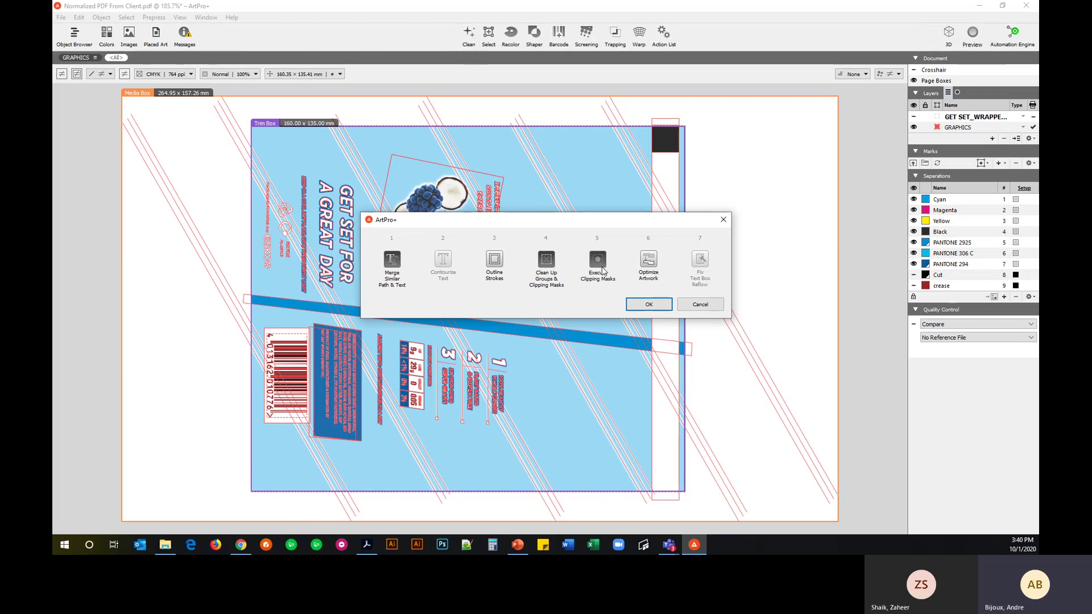
click(646, 307)
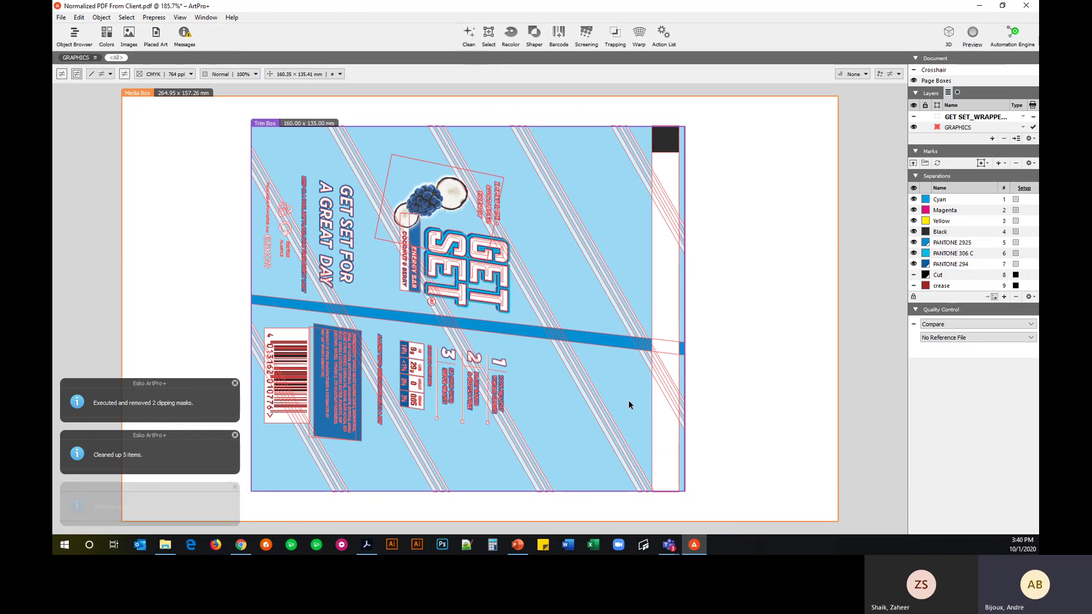
click(153, 231)
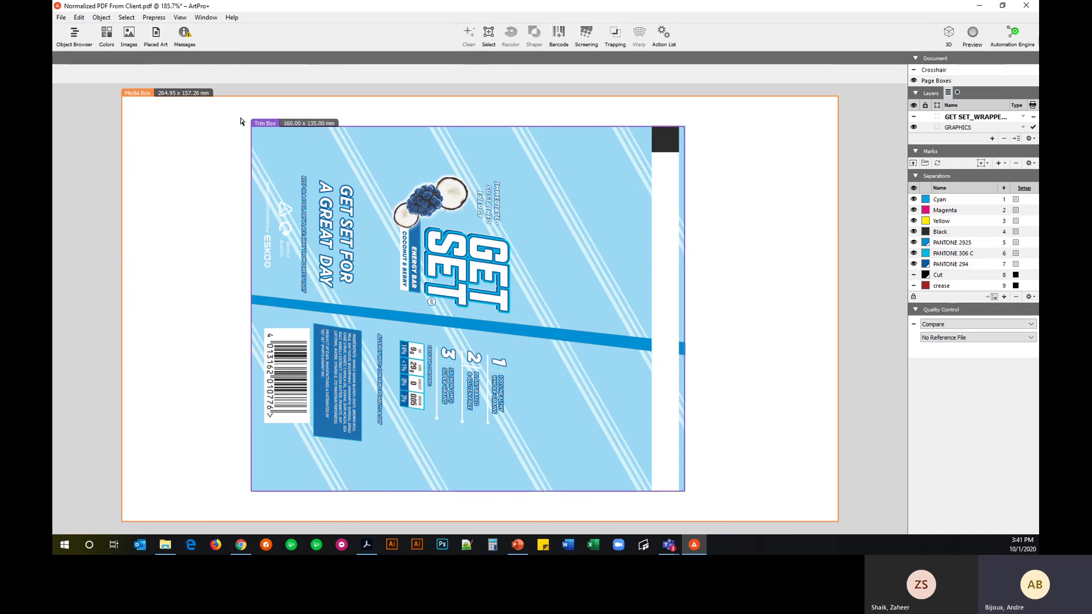
Step: Run Prepress > Preflight with the current profile on the wrapper artwork
click(154, 17)
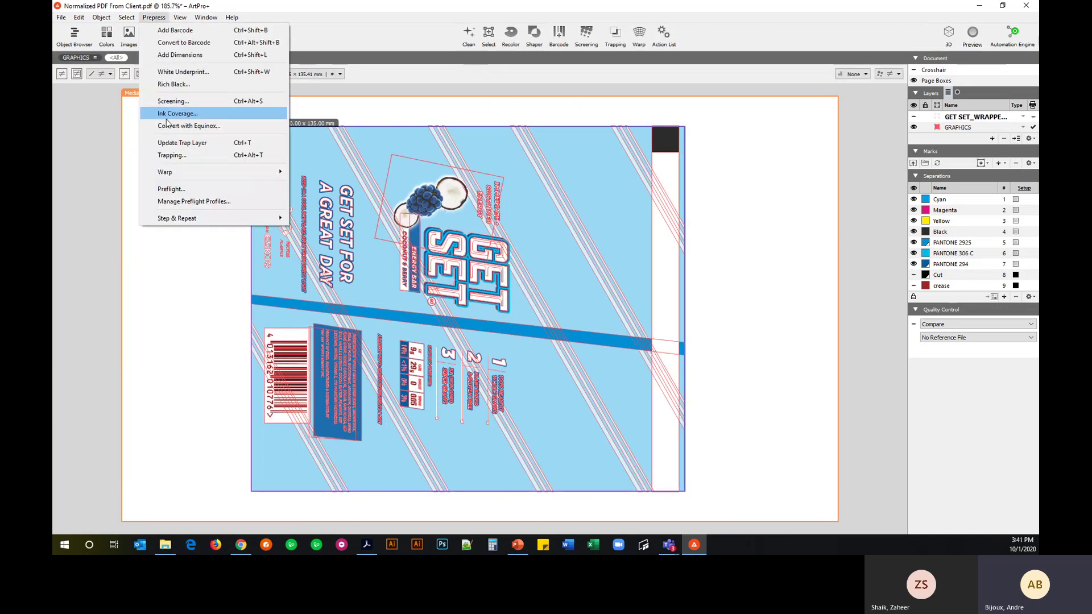
click(170, 187)
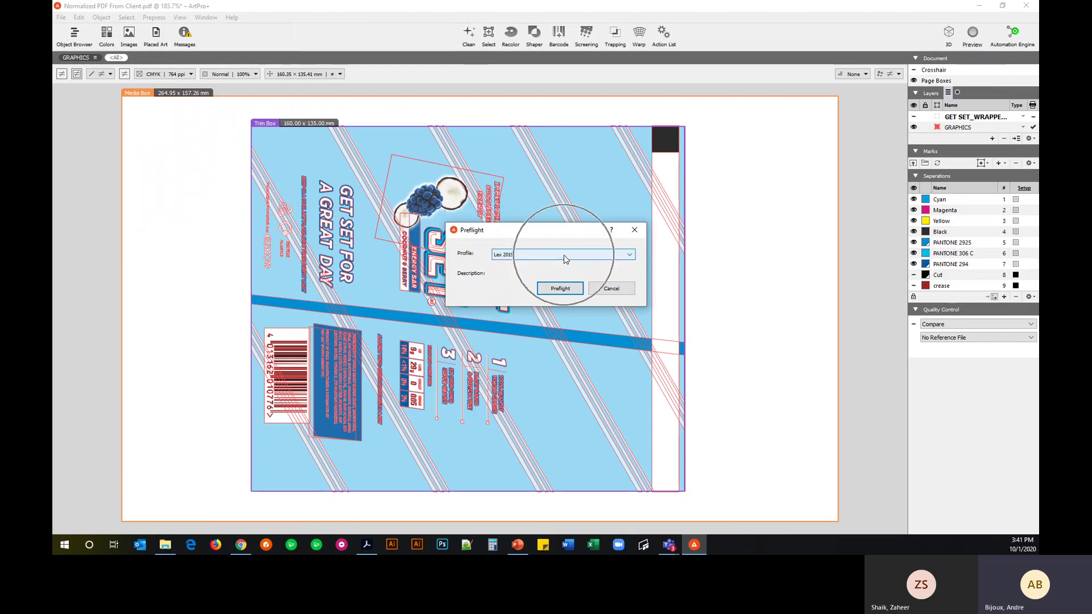
click(548, 291)
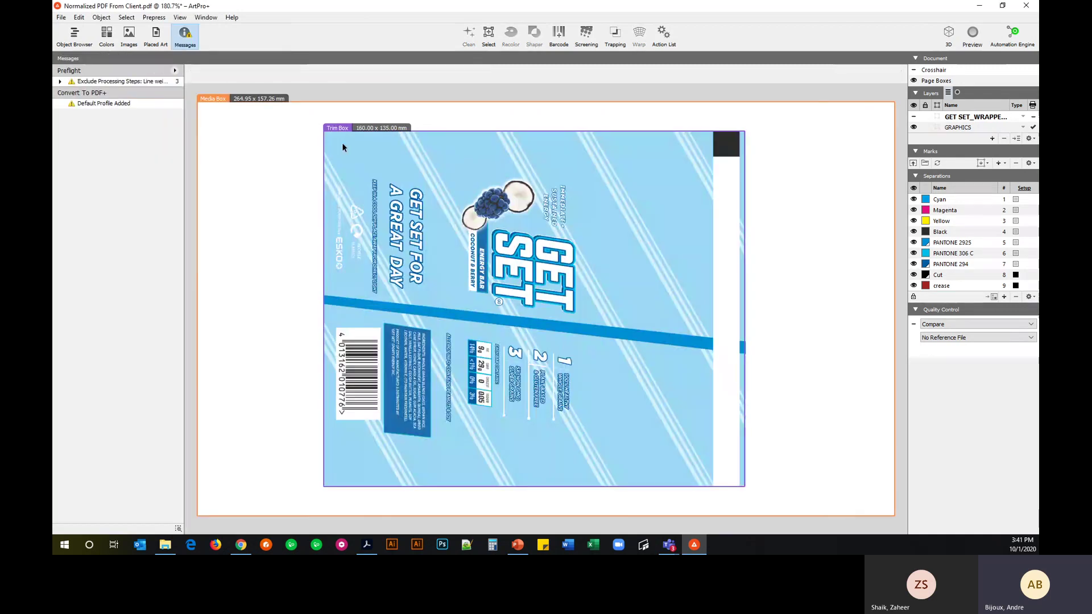
Step: Set the flagged round logo outline's stroke weight to 0.20 mm
click(60, 82)
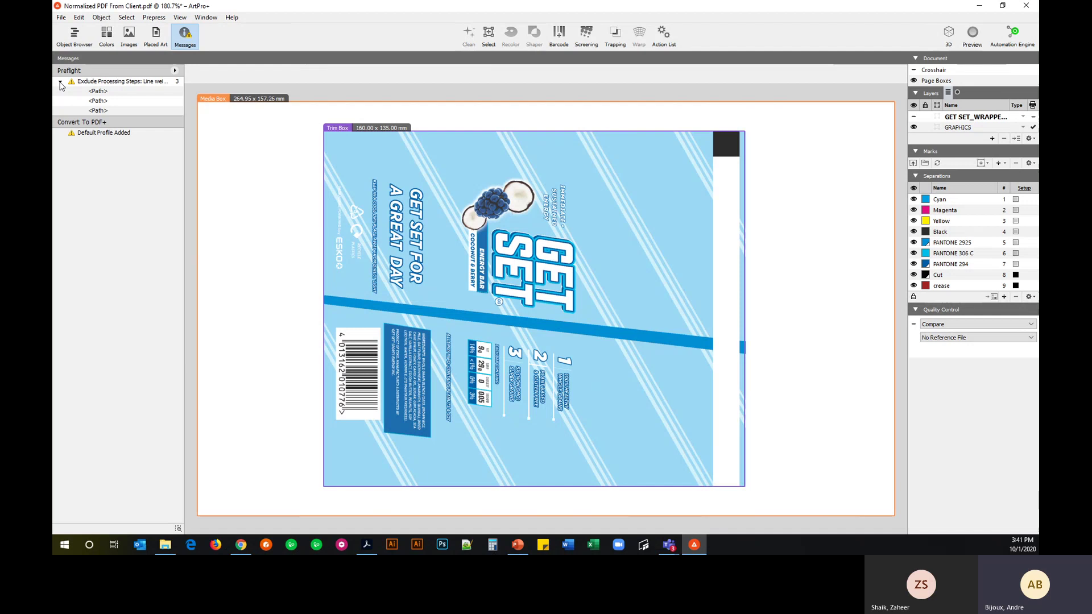
click(99, 93)
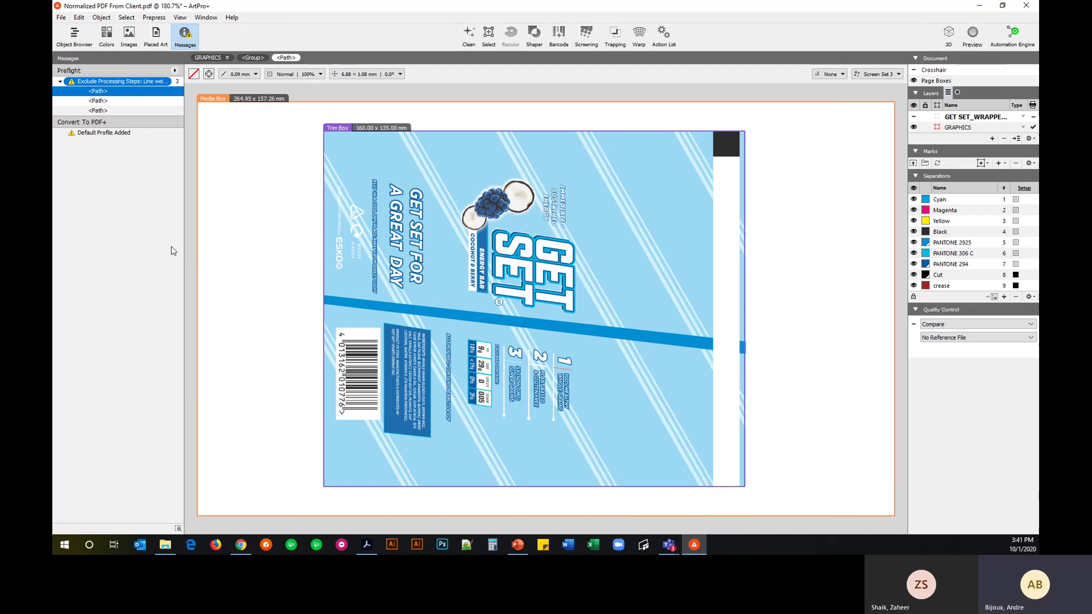
click(102, 111)
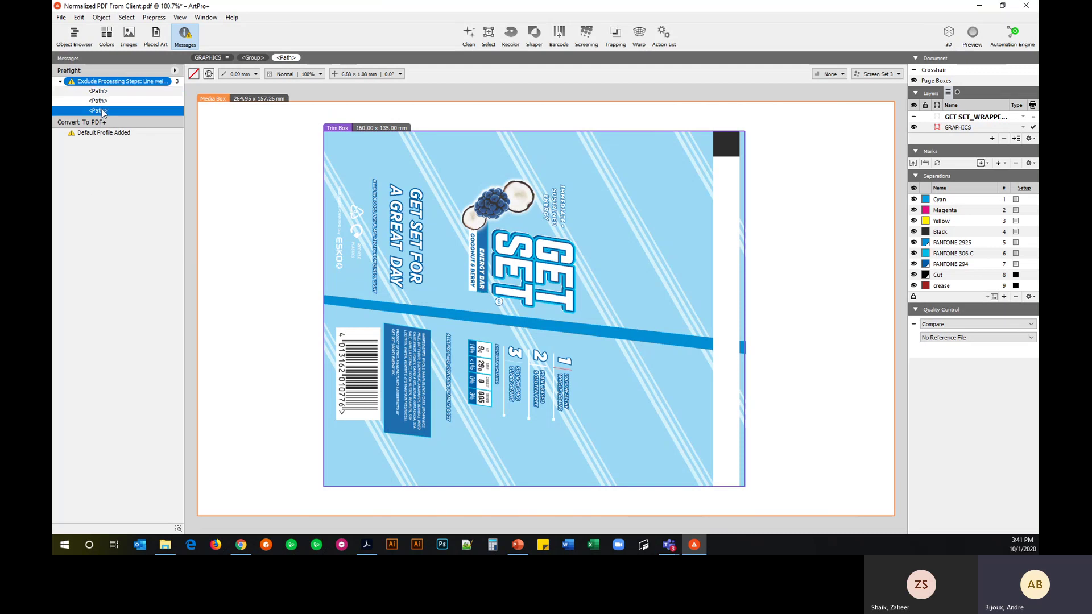
click(178, 529)
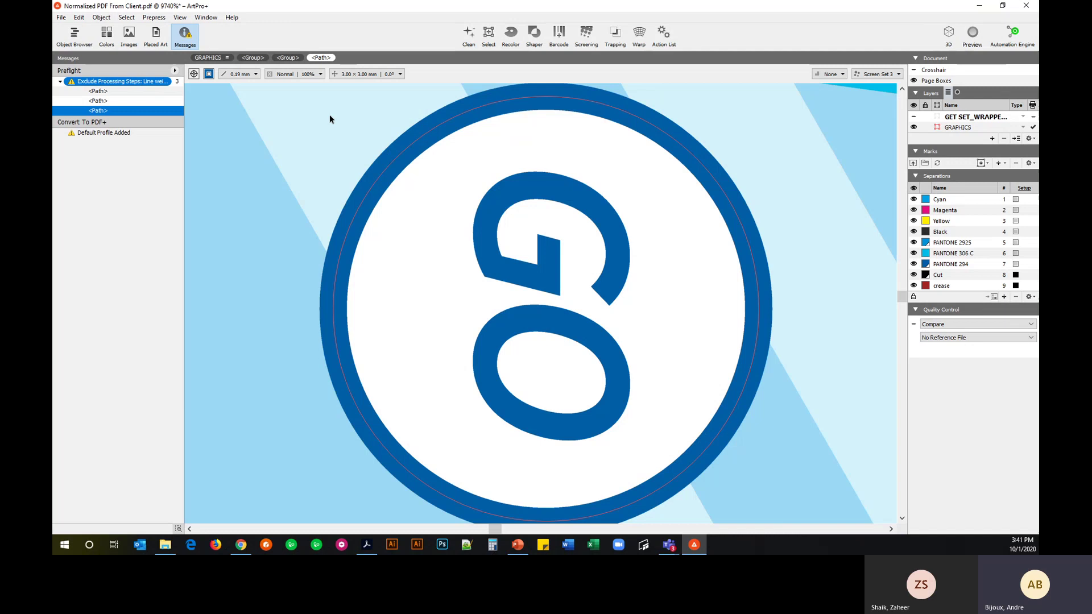
drag(183, 112, 255, 111)
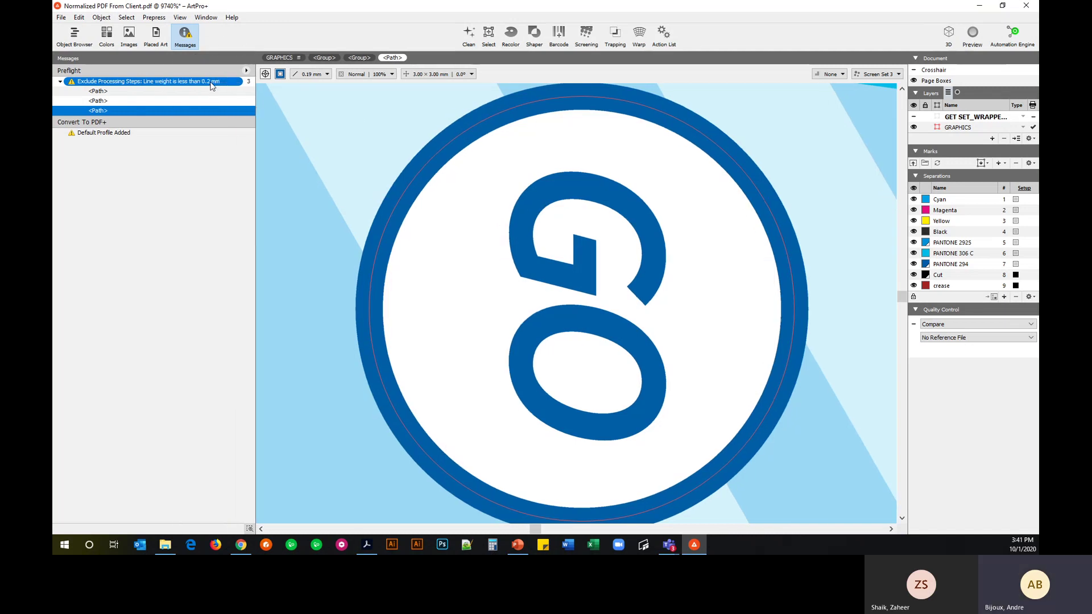
click(315, 75)
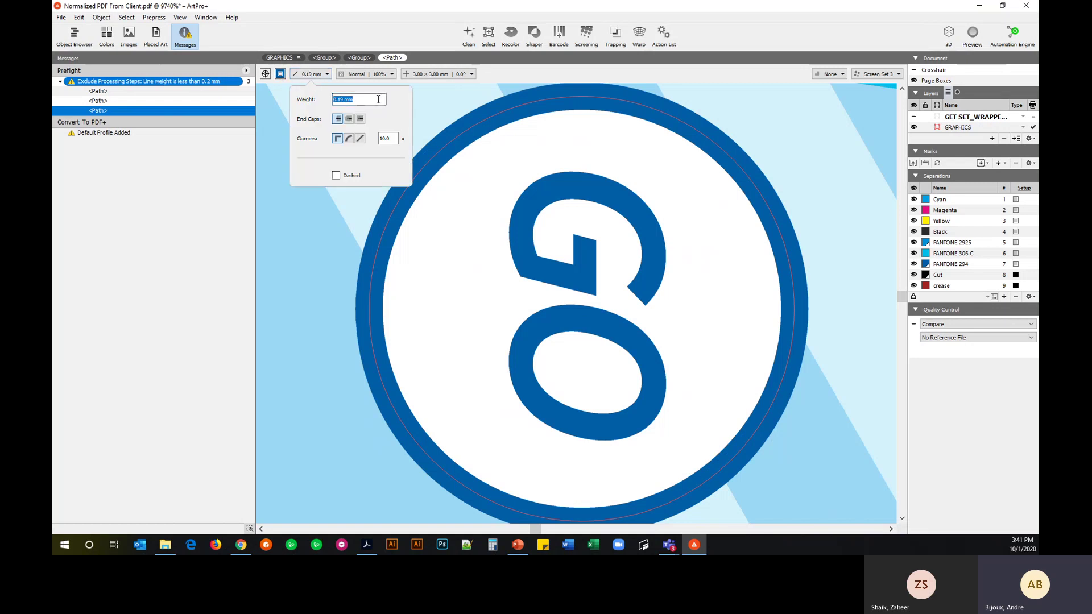
text(0.2)
key(Return)
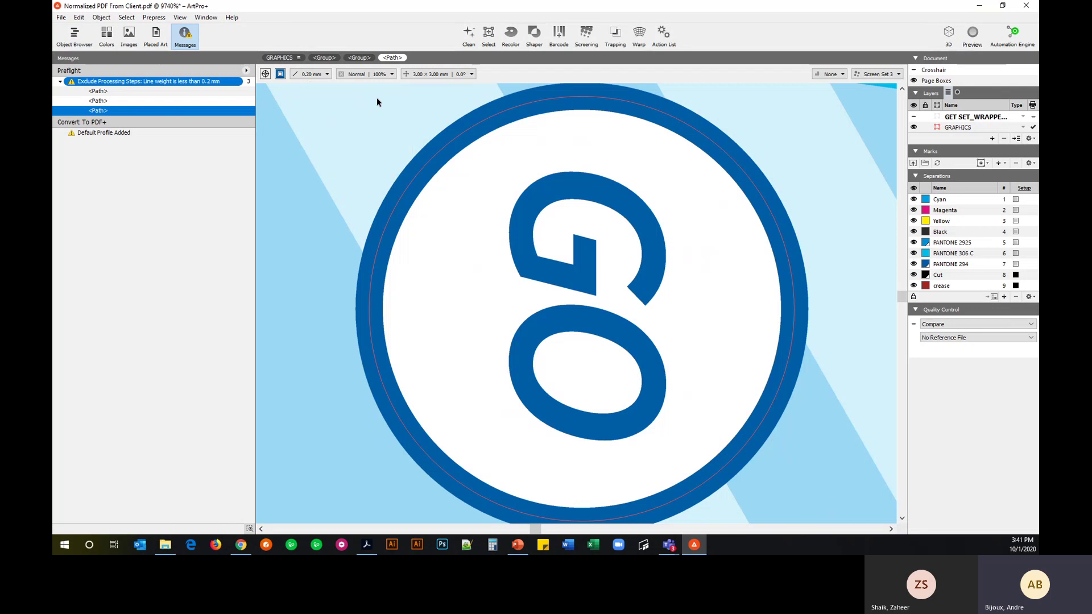
Step: Select the flagged white divider lines and check the white bar's stroke with the object selector
click(100, 101)
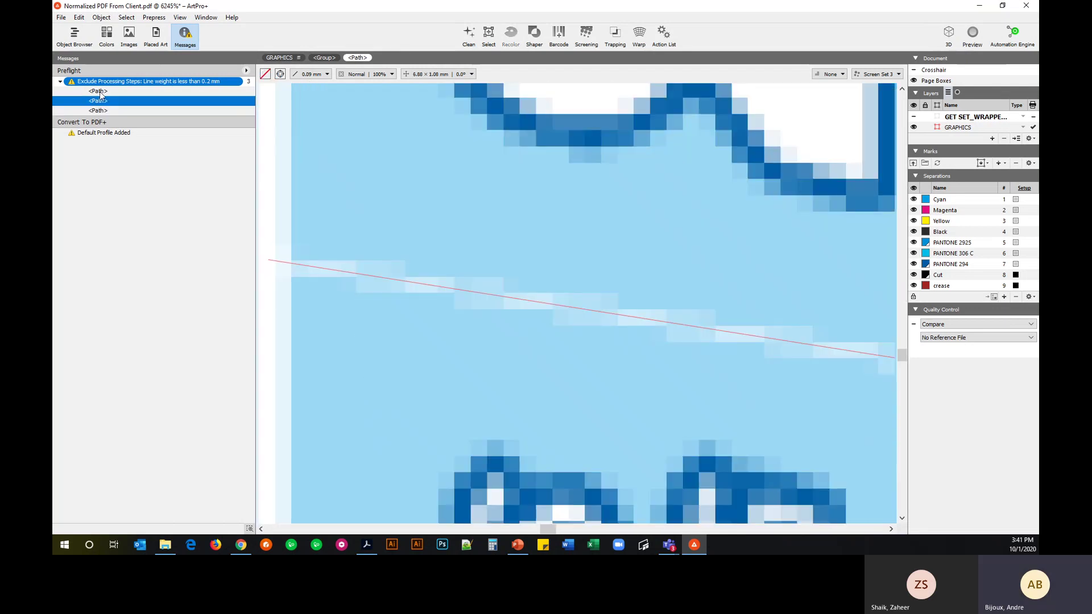
shift+click(100, 91)
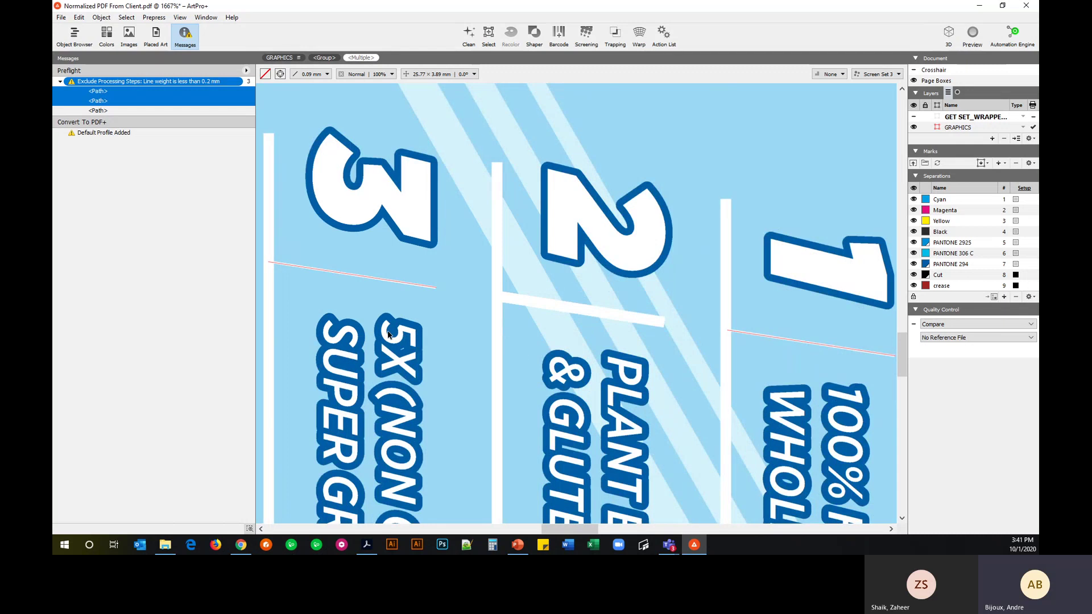
right_click(482, 159)
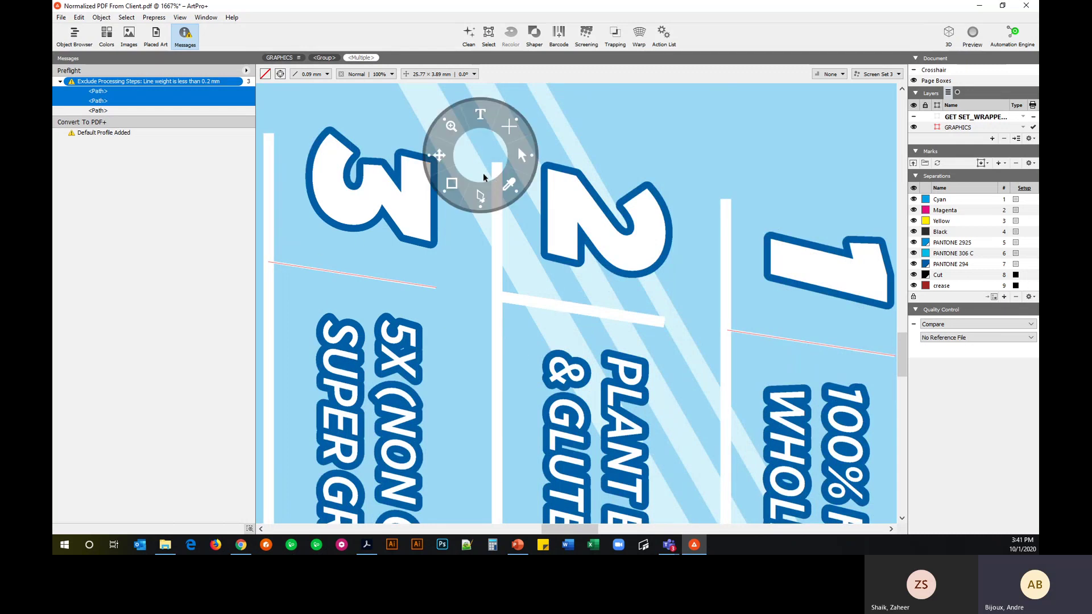
click(518, 146)
click(551, 157)
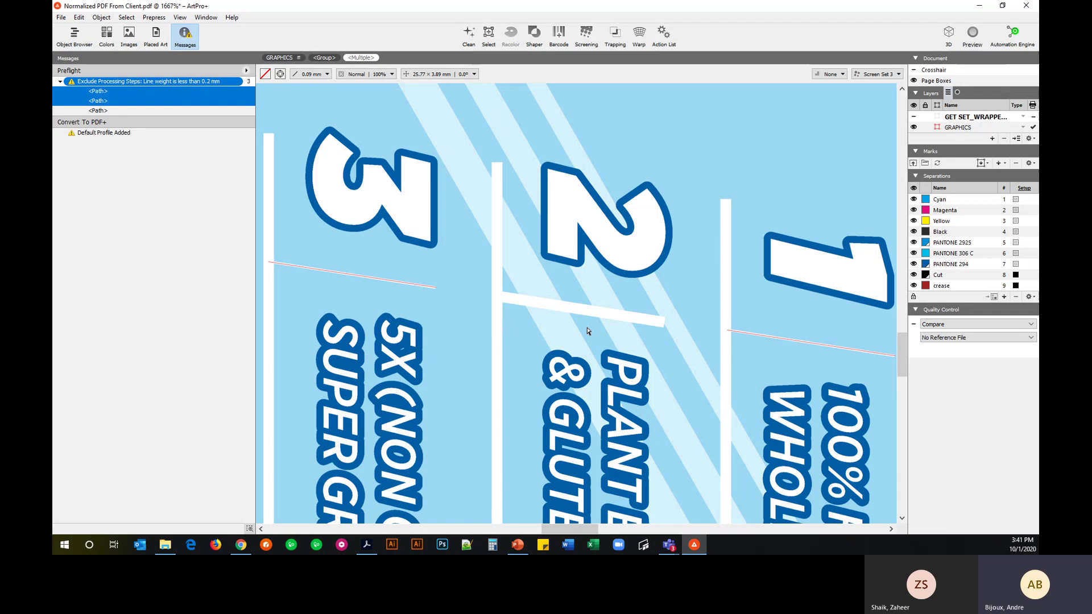
click(593, 315)
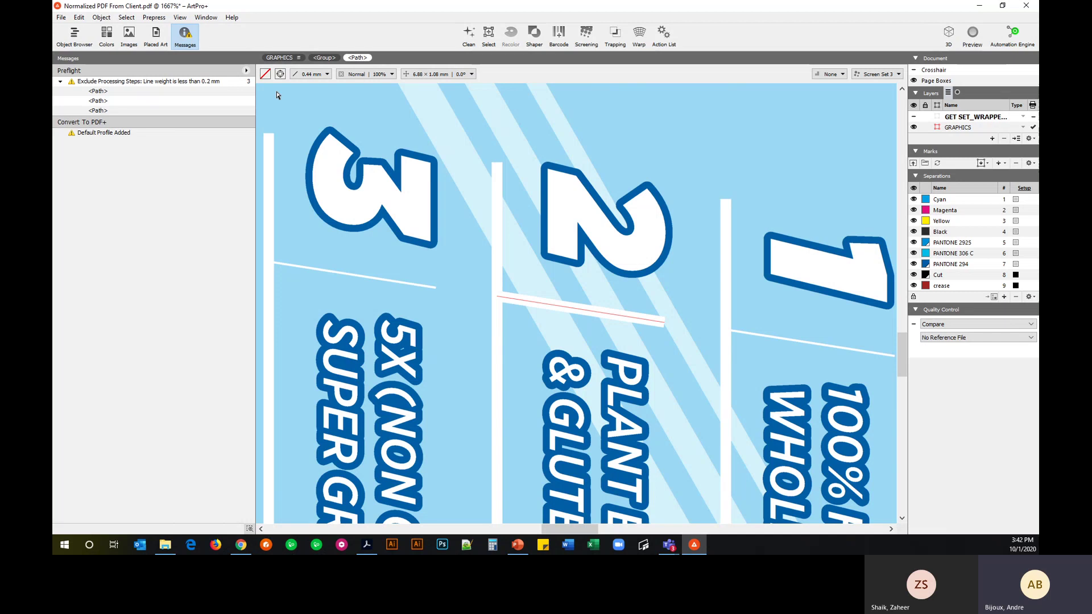
Step: Thicken both white divider lines from 0.09 mm to 0.44 mm
click(108, 93)
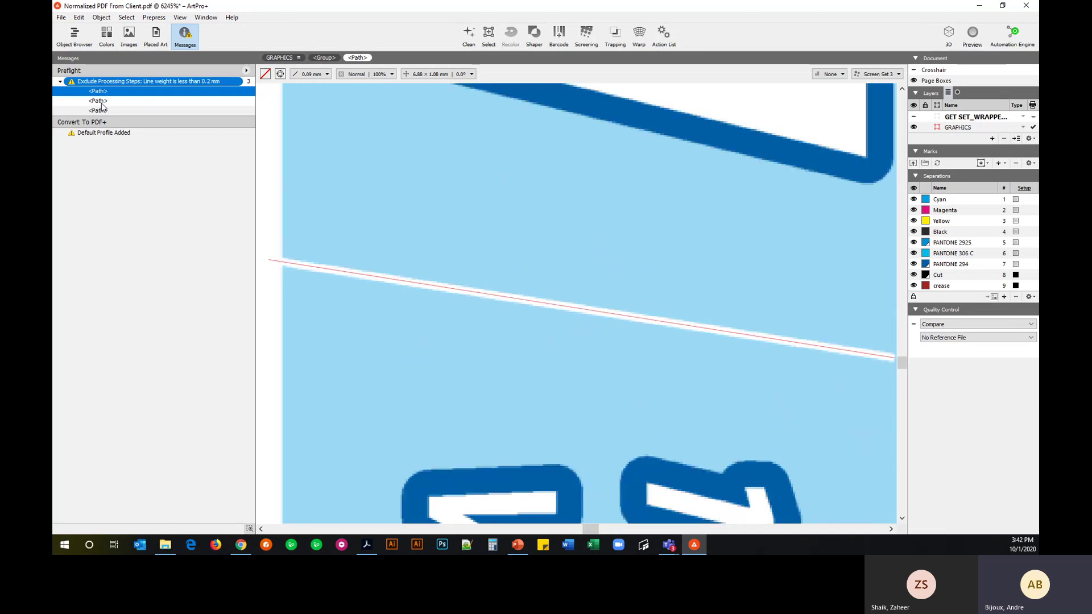
shift+click(101, 102)
click(311, 74)
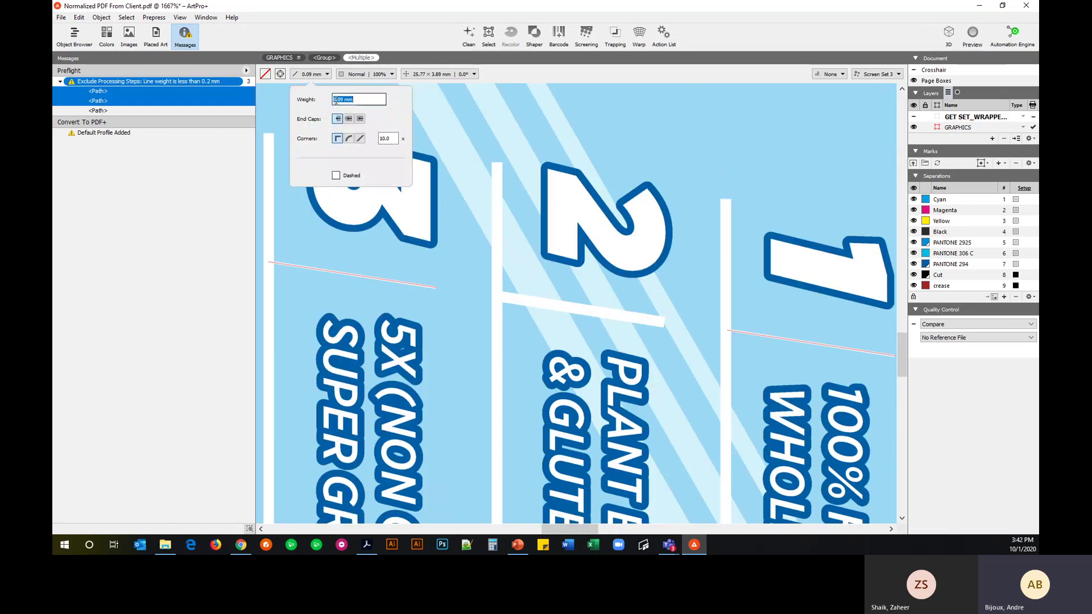
key(BackSpace)
text(.44)
key(Return)
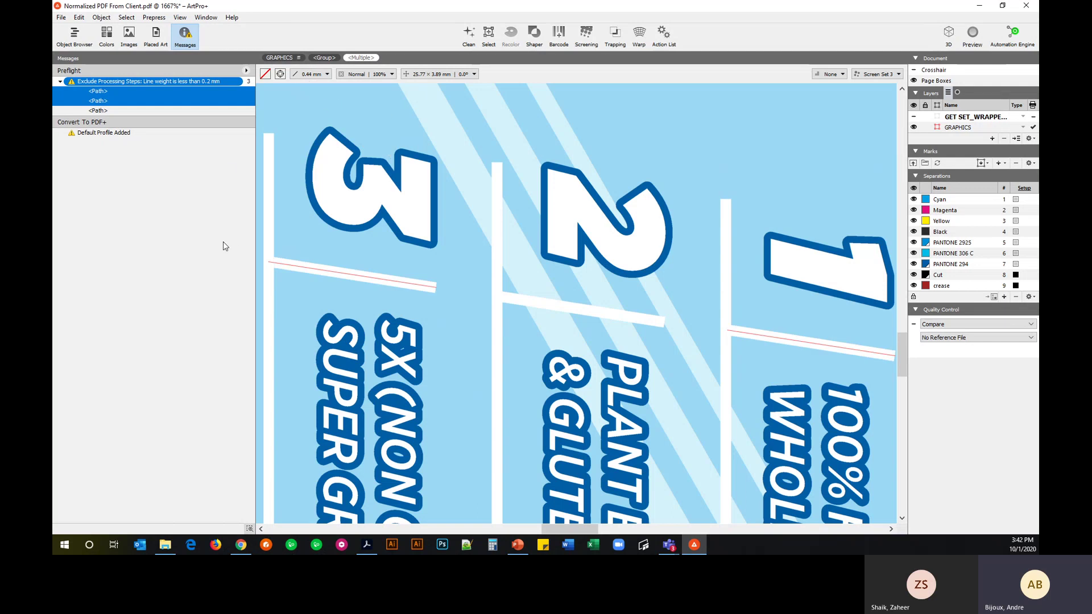
click(224, 246)
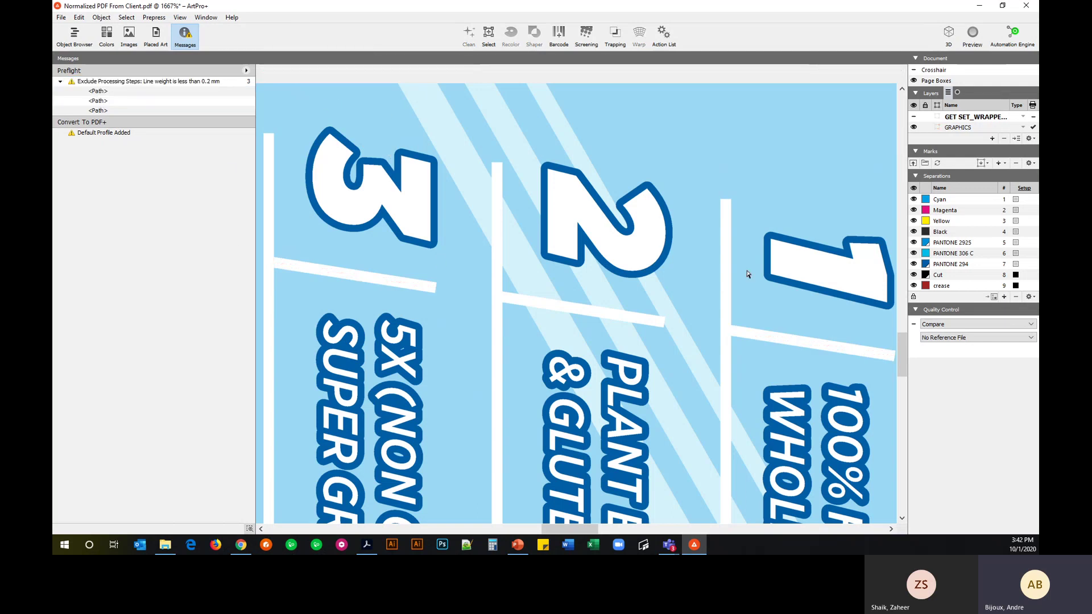
click(247, 71)
Step: Rerun preflight to confirm no messages, then zoom in on the recycling marks panel
click(403, 100)
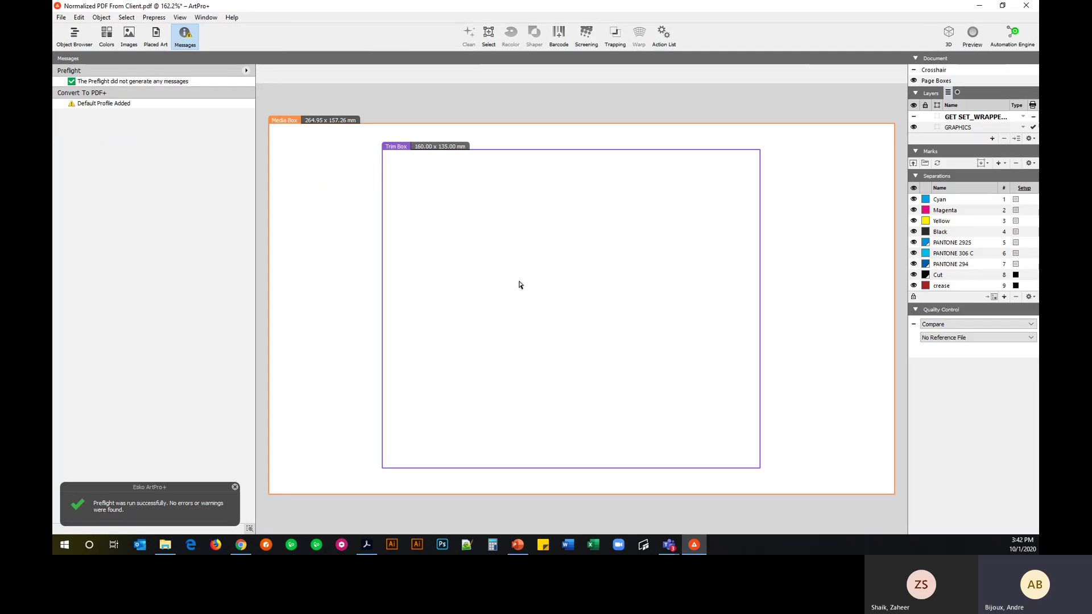
click(137, 80)
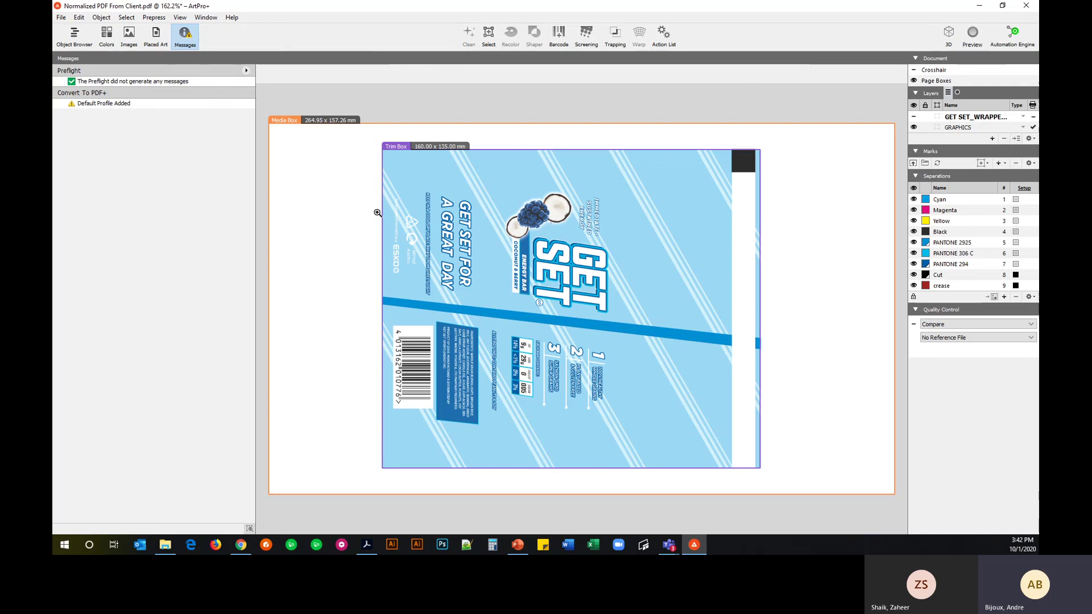
drag(377, 213, 424, 280)
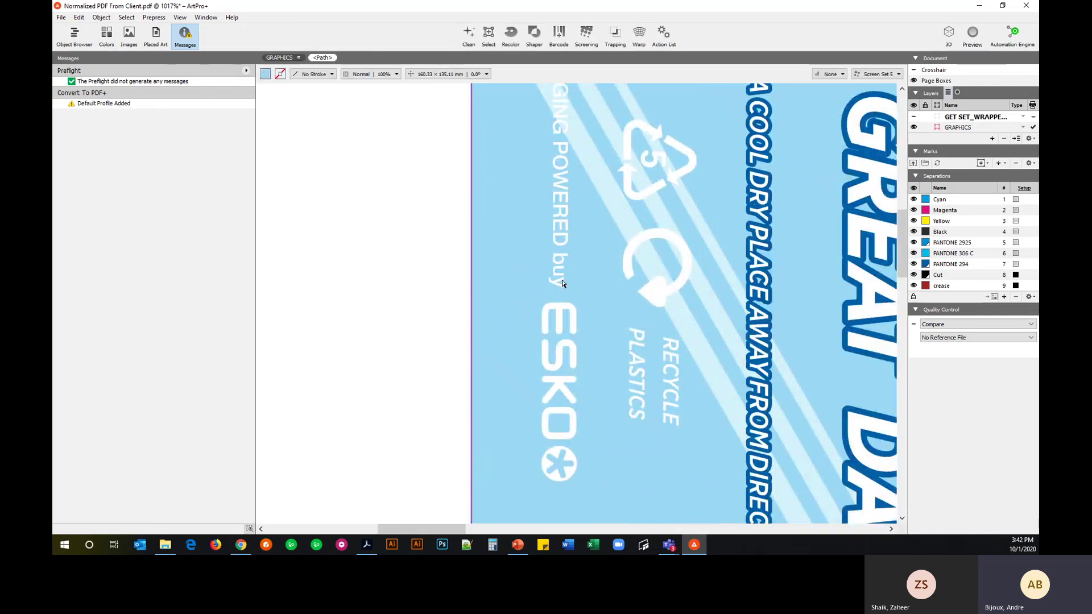
scroll(629, 212, up, 5)
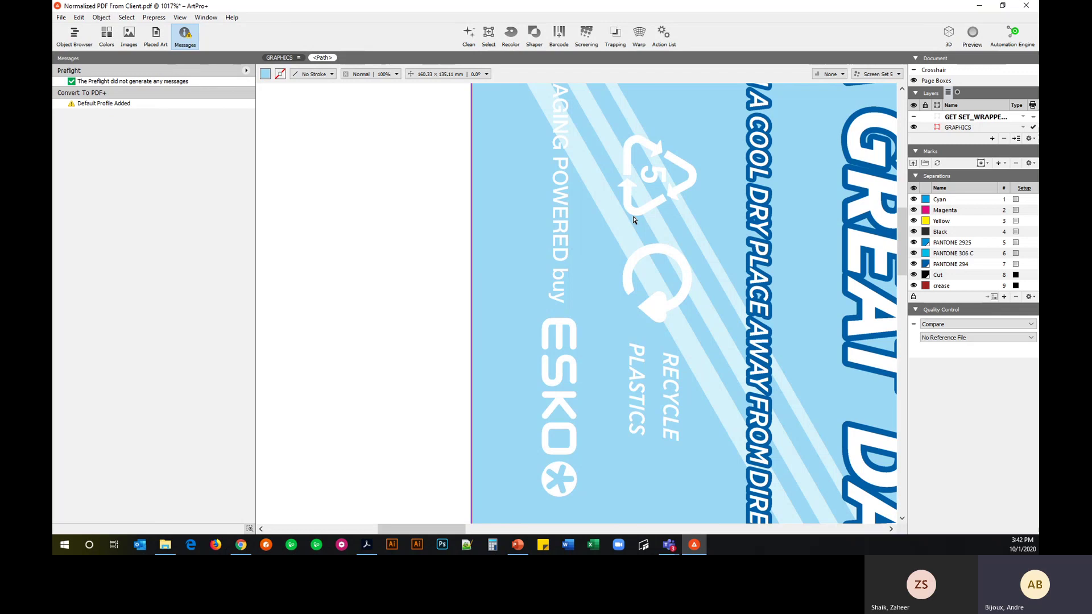
scroll(636, 218, down, 2)
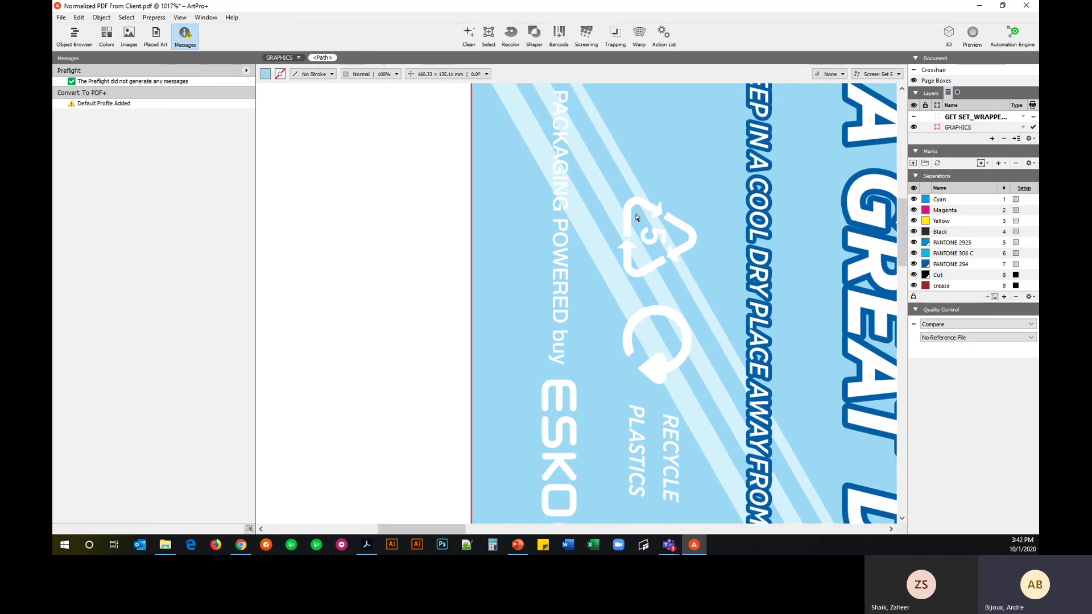
scroll(636, 218, down, 2)
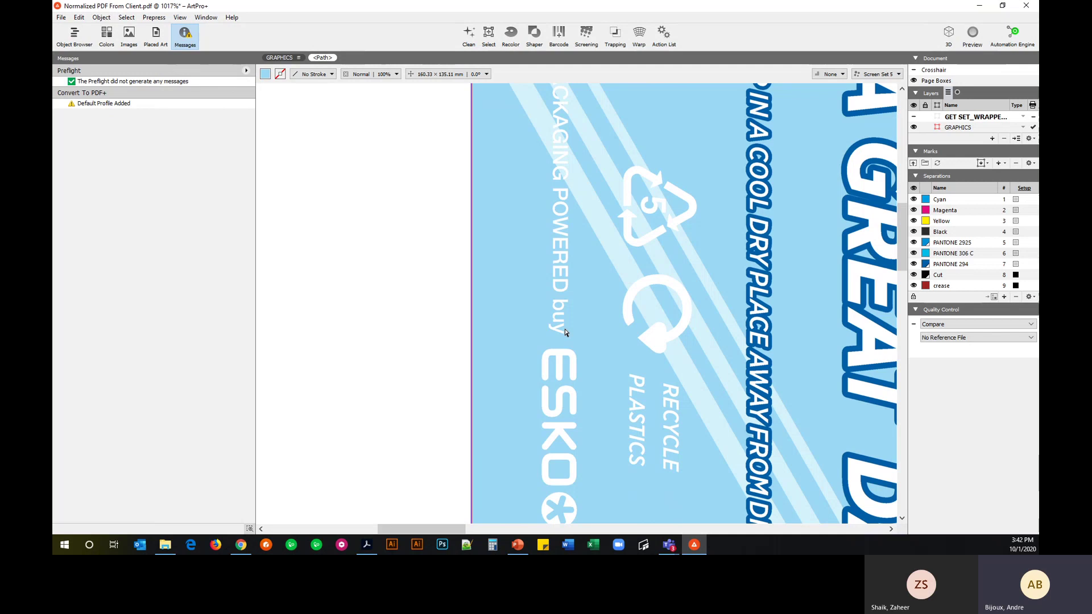
drag(434, 199, 485, 214)
Step: Convert the outlined 'PACKAGING POWERED buy' wording to live text using the vertical rotation option
click(561, 305)
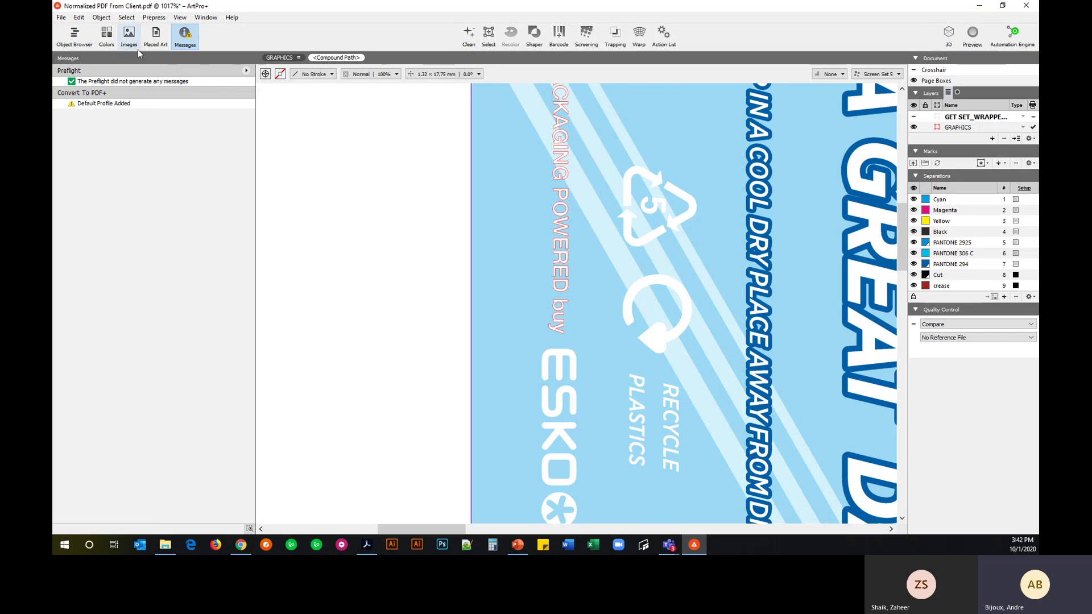
click(103, 18)
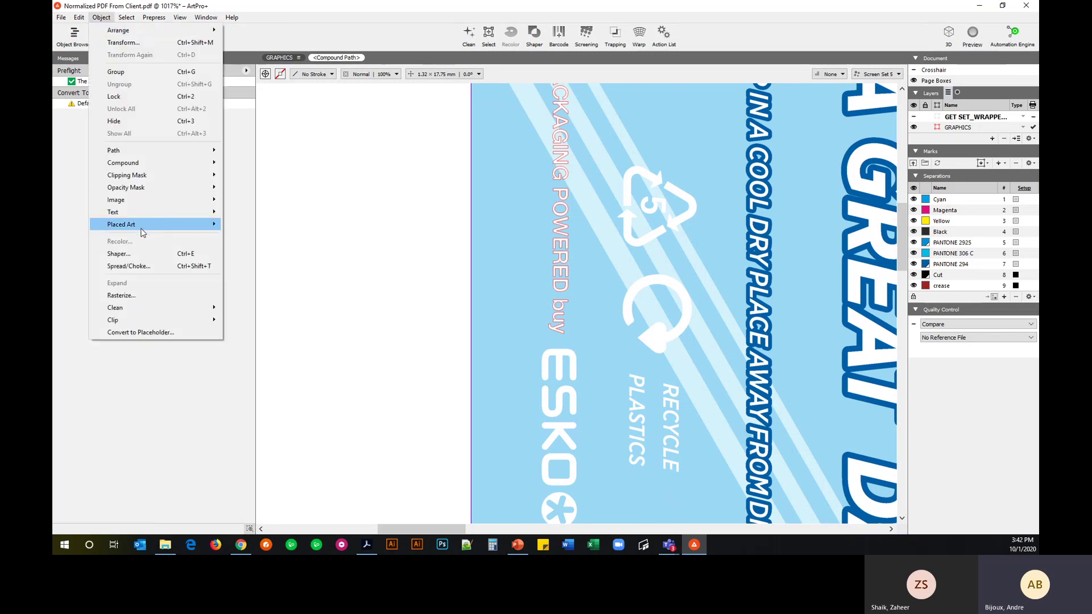
mouse_move(142, 213)
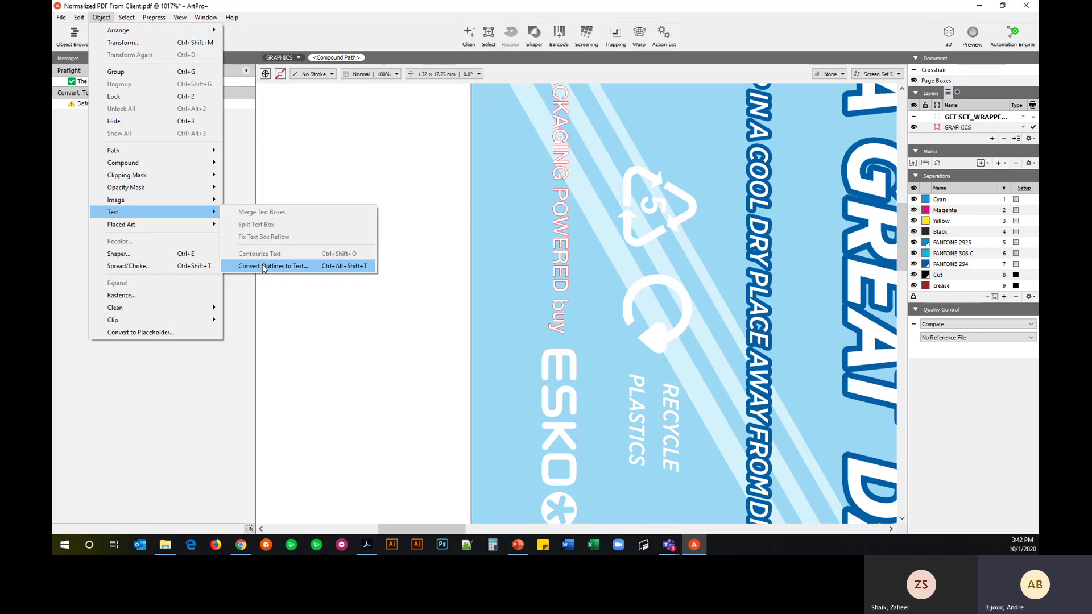
click(263, 266)
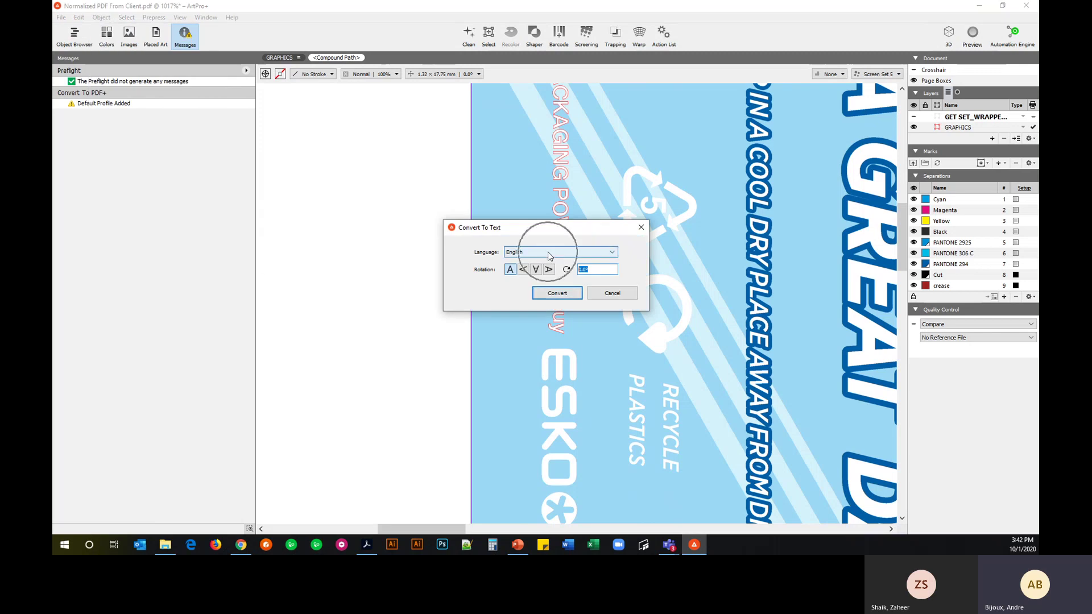
click(549, 270)
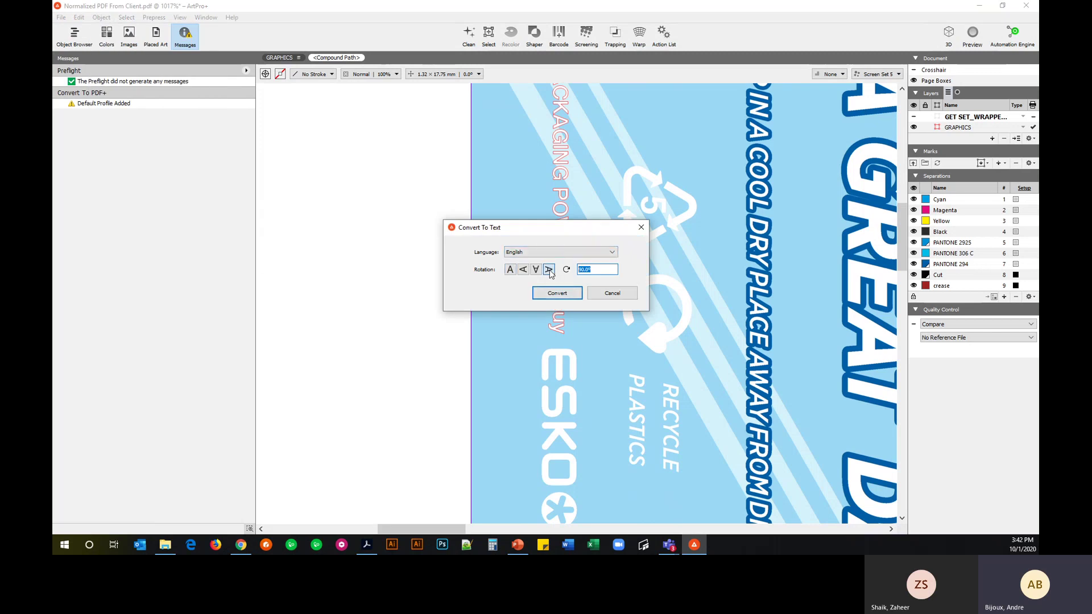
click(559, 296)
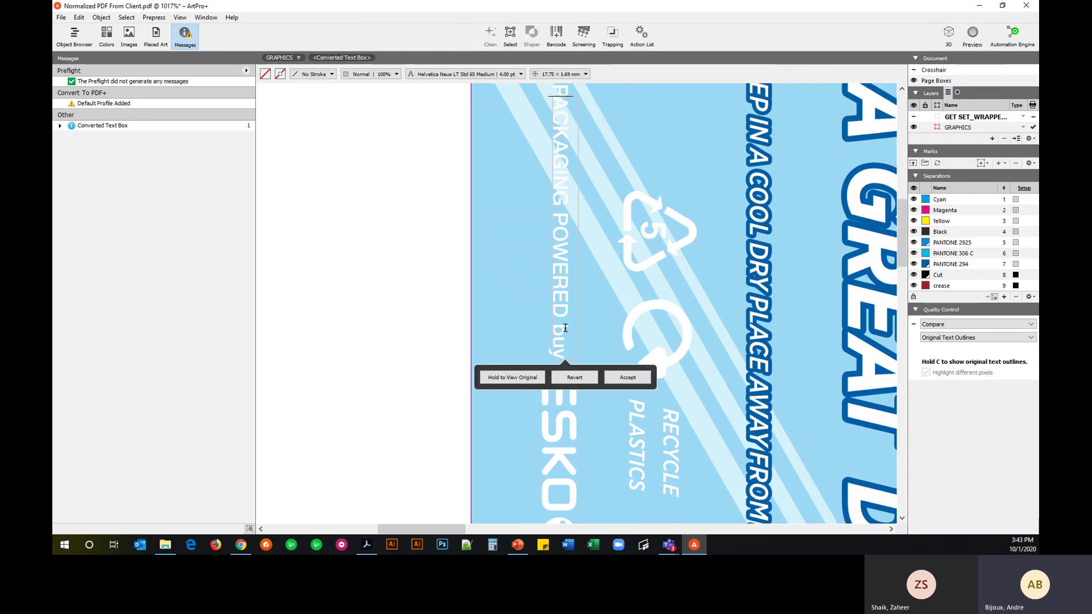
Step: Delete the word 'buy' from the live text, compare against the original, and accept
drag(560, 353, 559, 330)
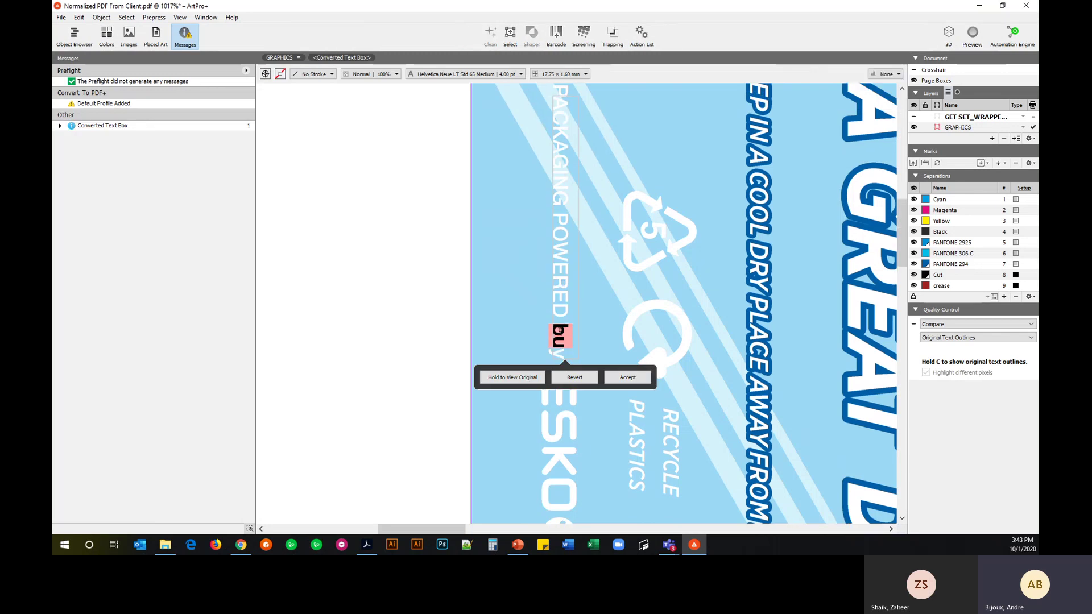
click(568, 338)
double_click(559, 364)
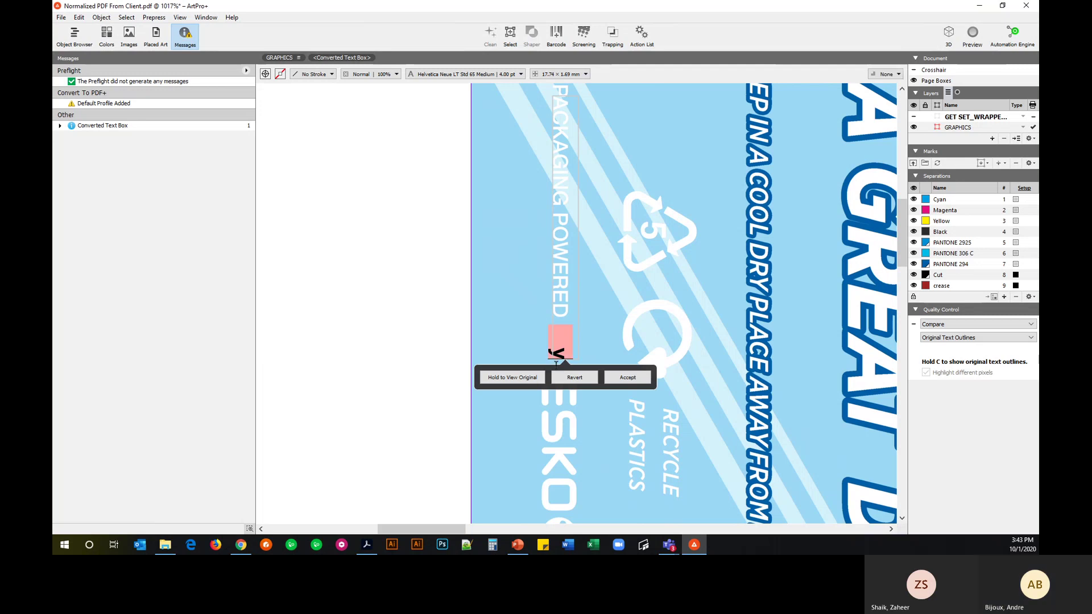
key(Delete)
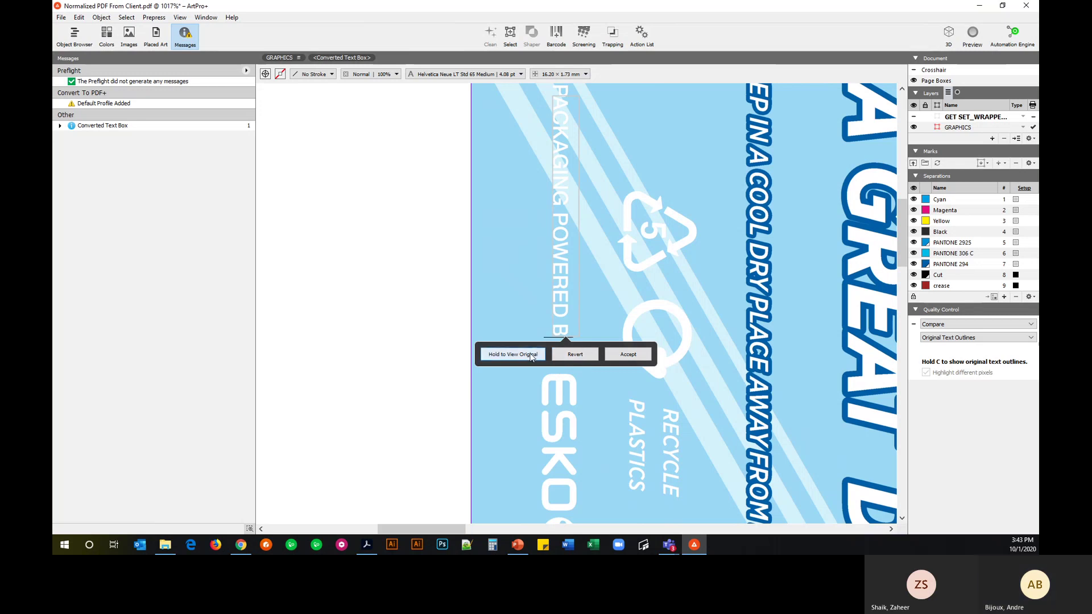
click(530, 355)
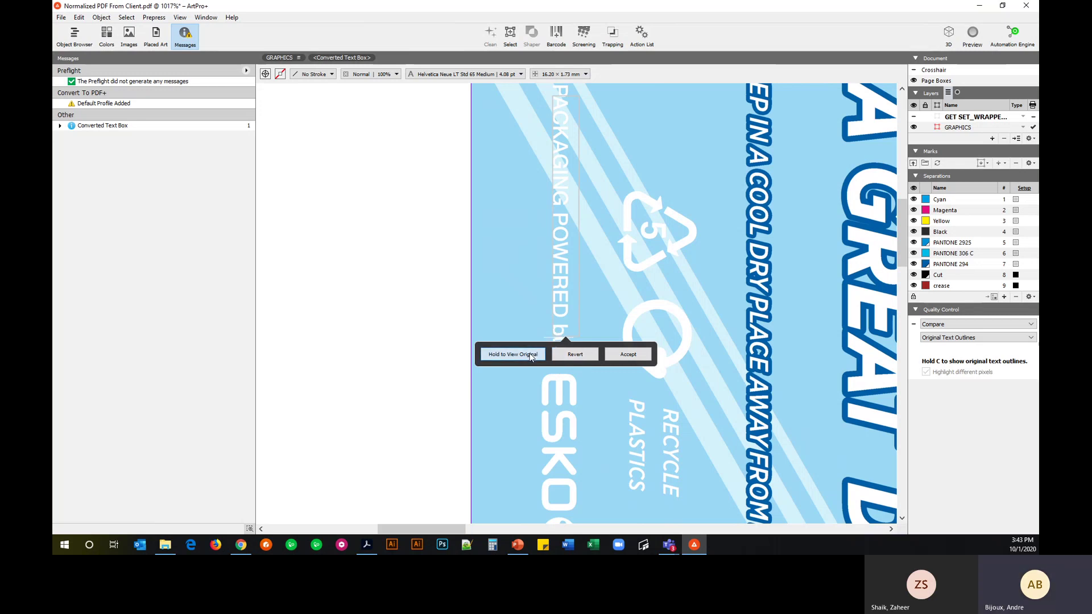
click(626, 354)
Step: Extend the PACKAGING POWERED B text box downward and retype its last word as BY
click(559, 333)
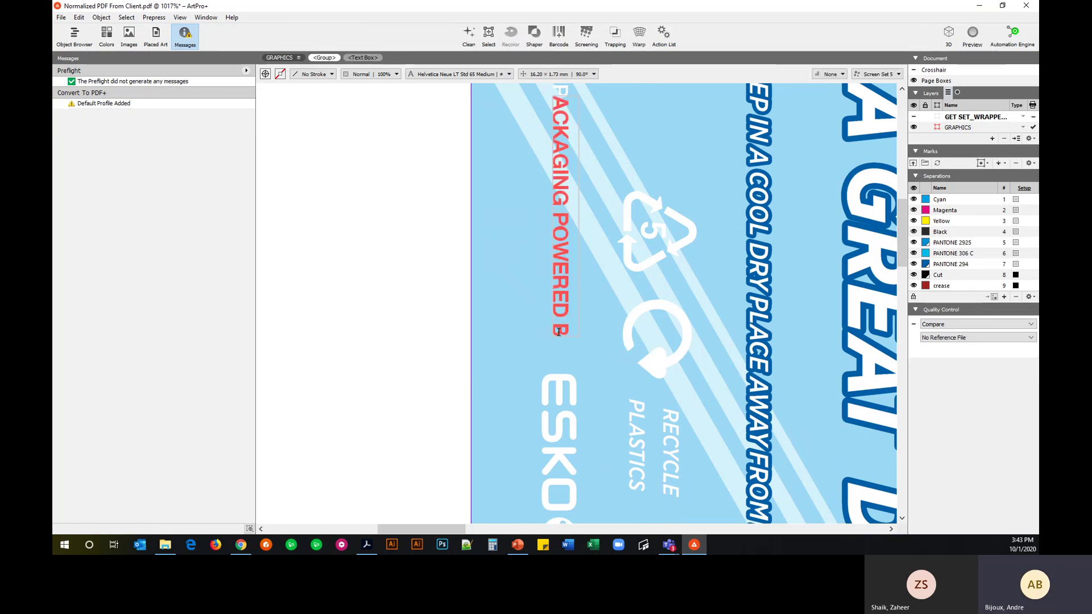
click(565, 301)
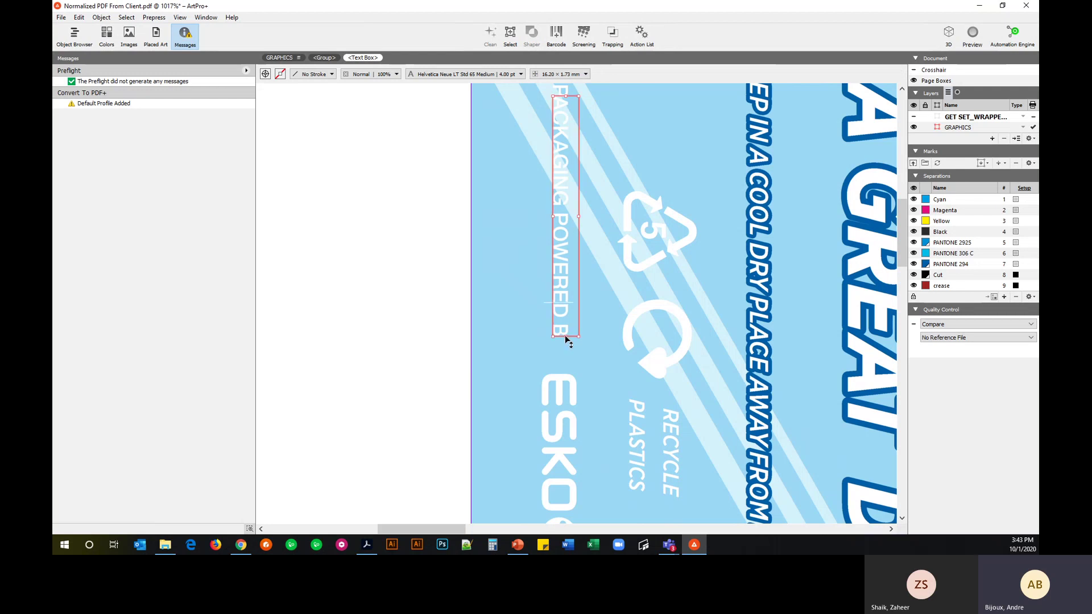
drag(566, 336, 569, 373)
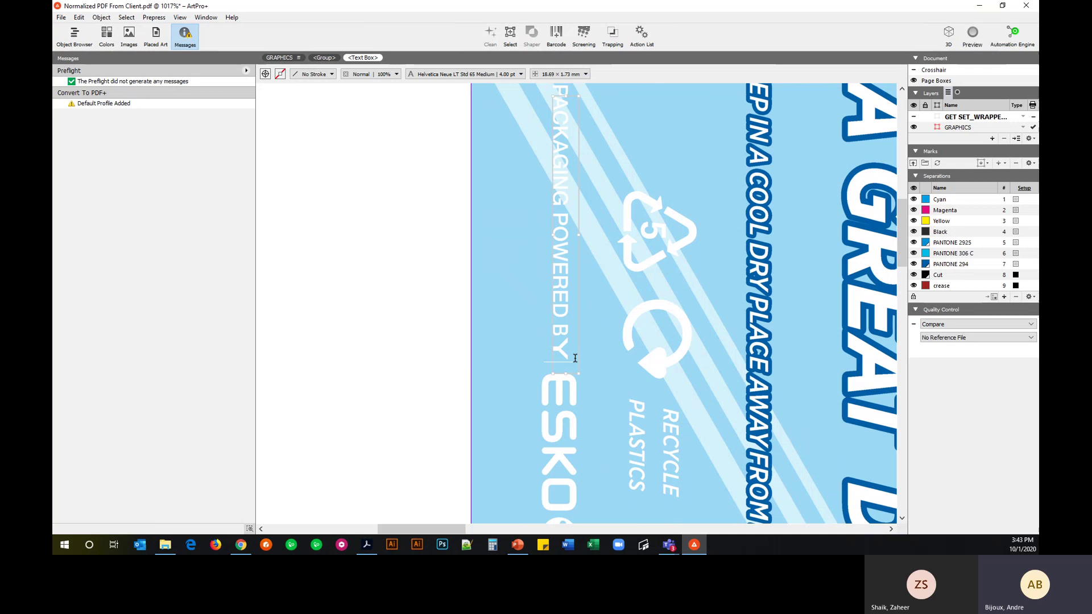
double_click(567, 359)
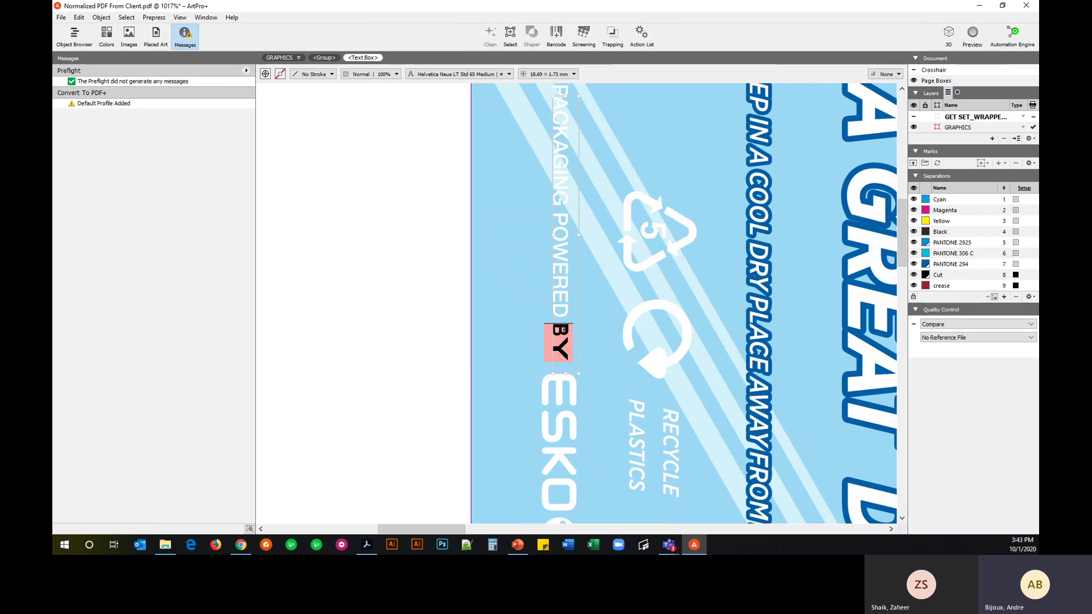
text(B)
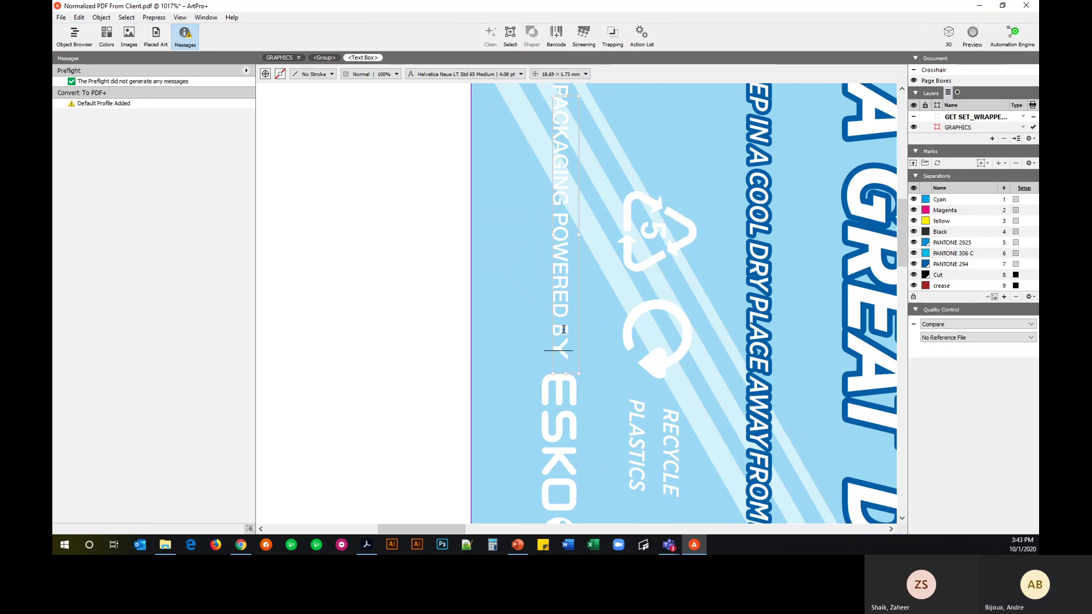
text(Y)
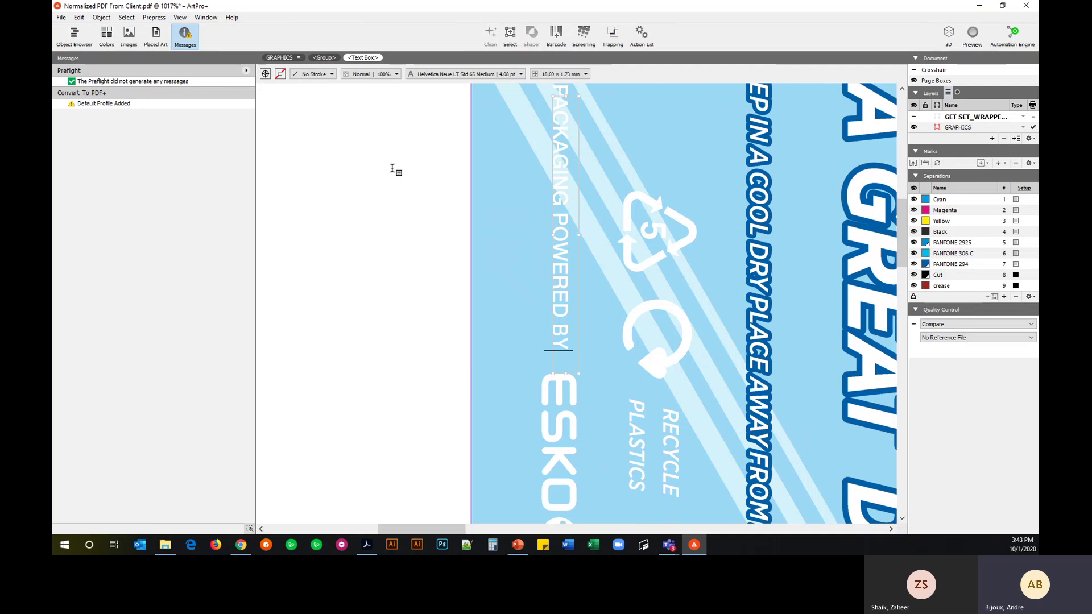
right_click(389, 169)
Step: Deselect the text box and zoom in on the EAN barcode and ingredients panel
click(425, 159)
click(558, 309)
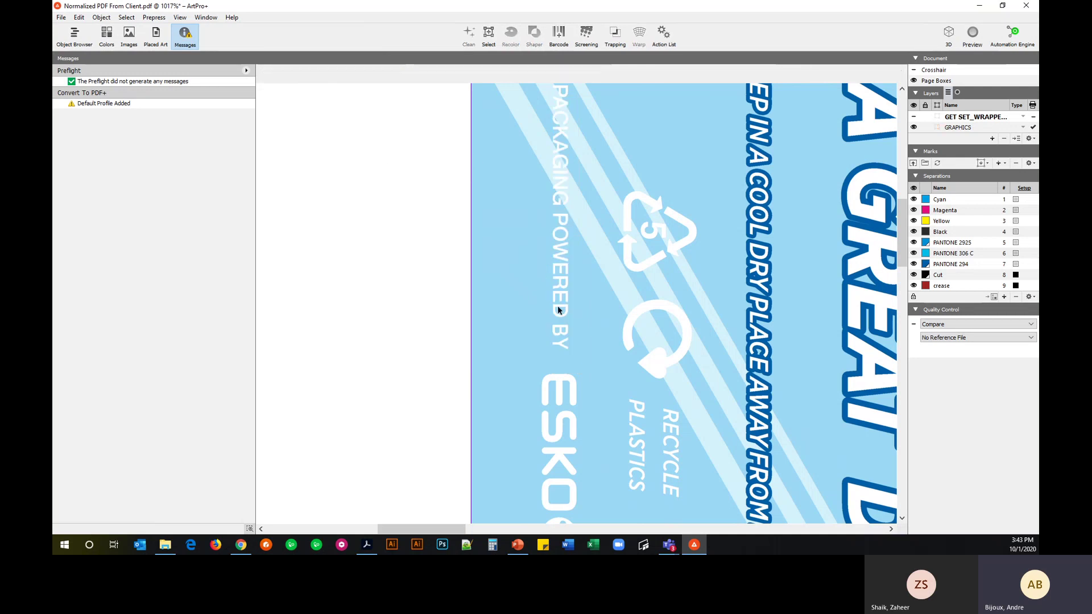
scroll(561, 289, up, 2)
scroll(595, 397, down, 3)
scroll(603, 390, down, 8)
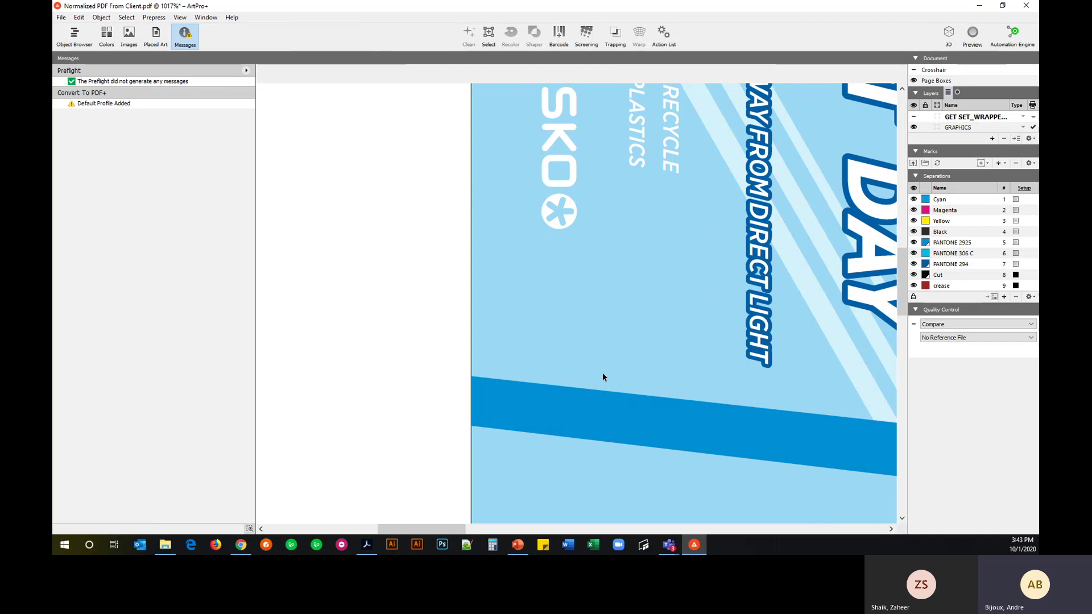
key(ctrl+0)
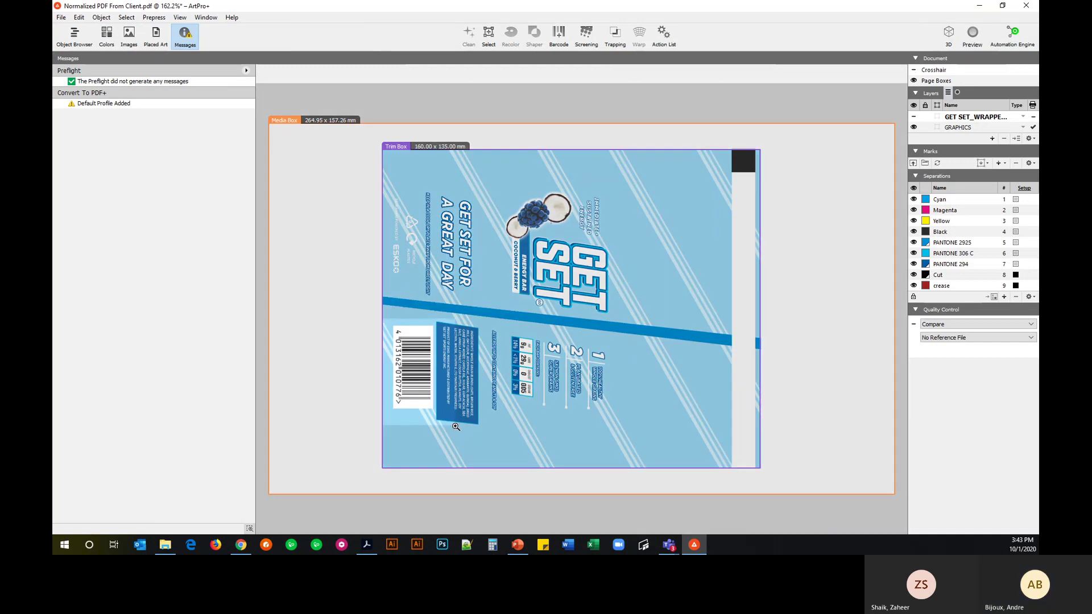
drag(455, 426, 390, 316)
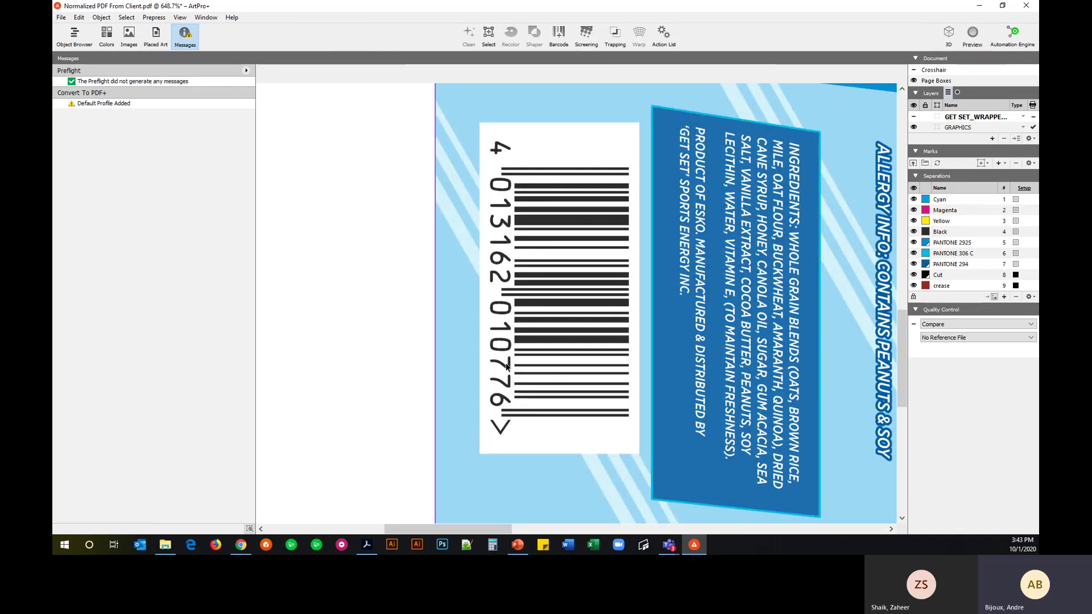
Step: Convert the selected outlined barcode bars into a live EAN-13 barcode with Prepress > Convert to Barcode
click(520, 334)
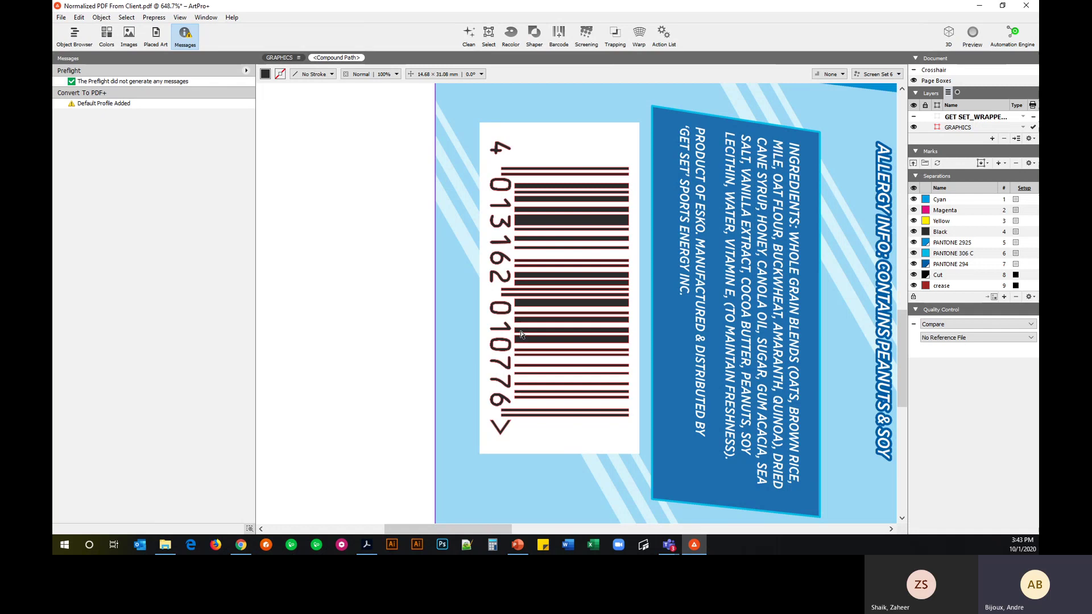
click(520, 333)
click(155, 18)
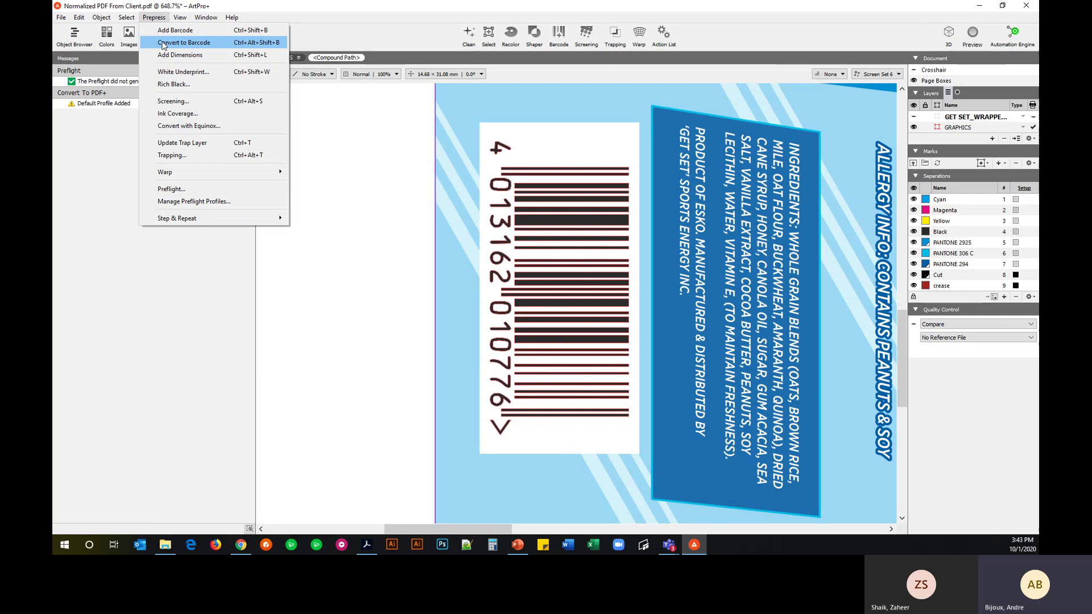
click(164, 44)
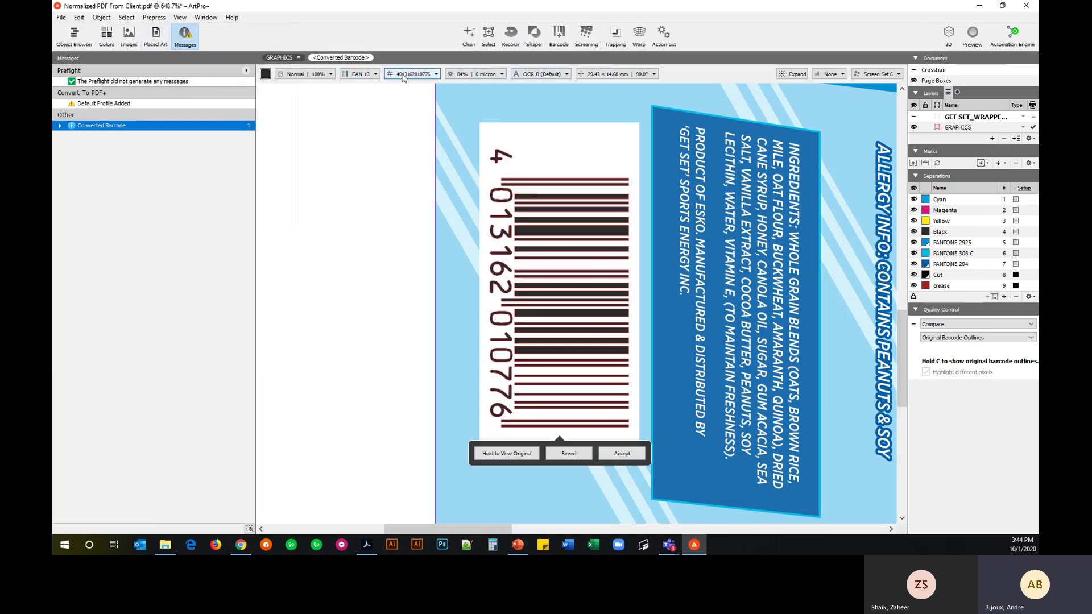
Step: Re-enter the barcode number so its check digit is corrected to 5
click(402, 78)
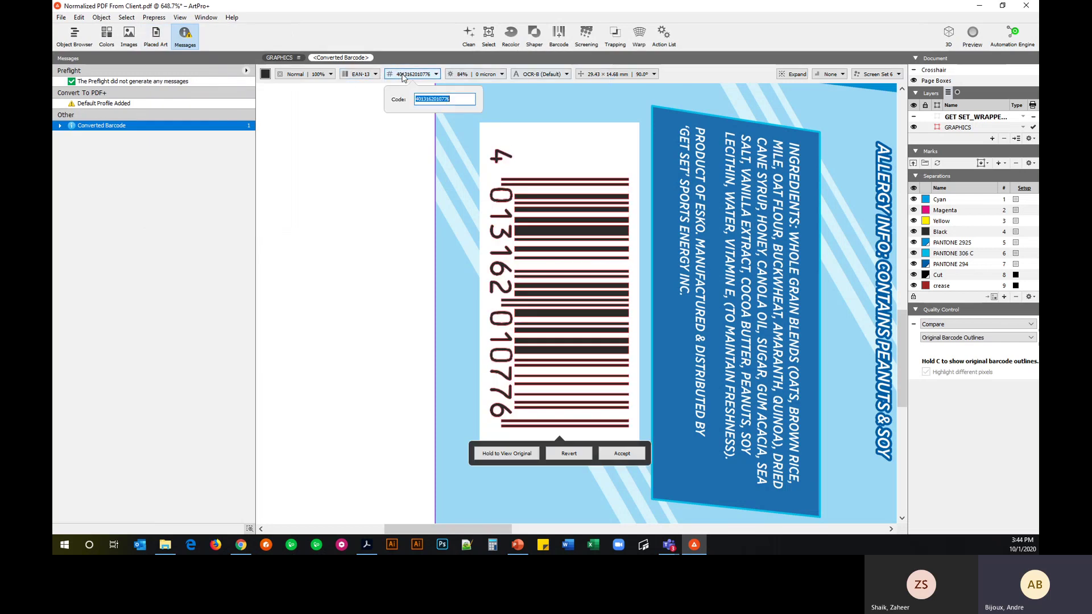
click(446, 98)
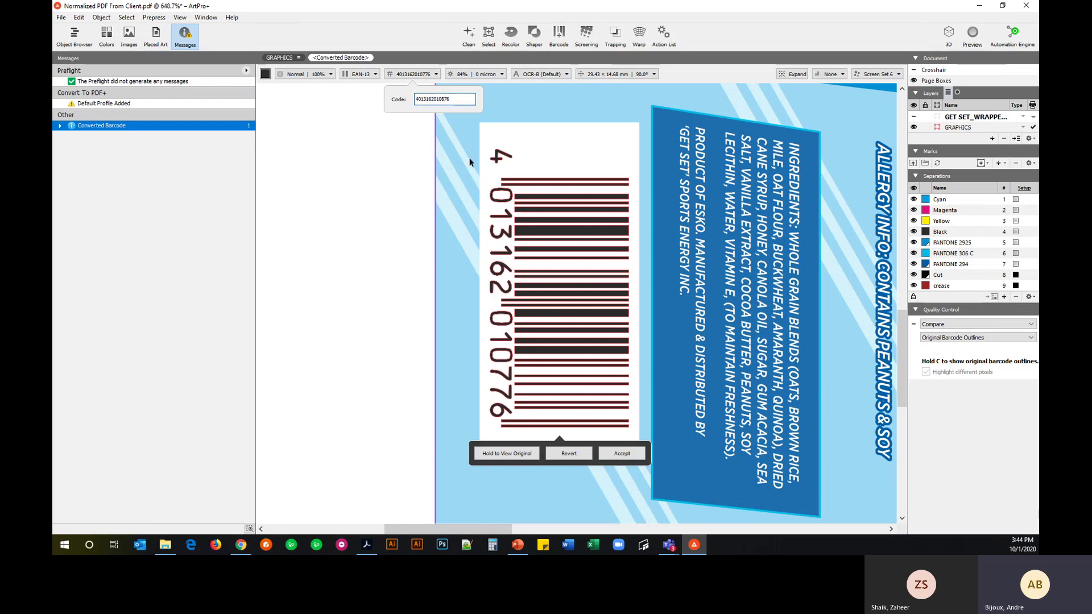
key(Return)
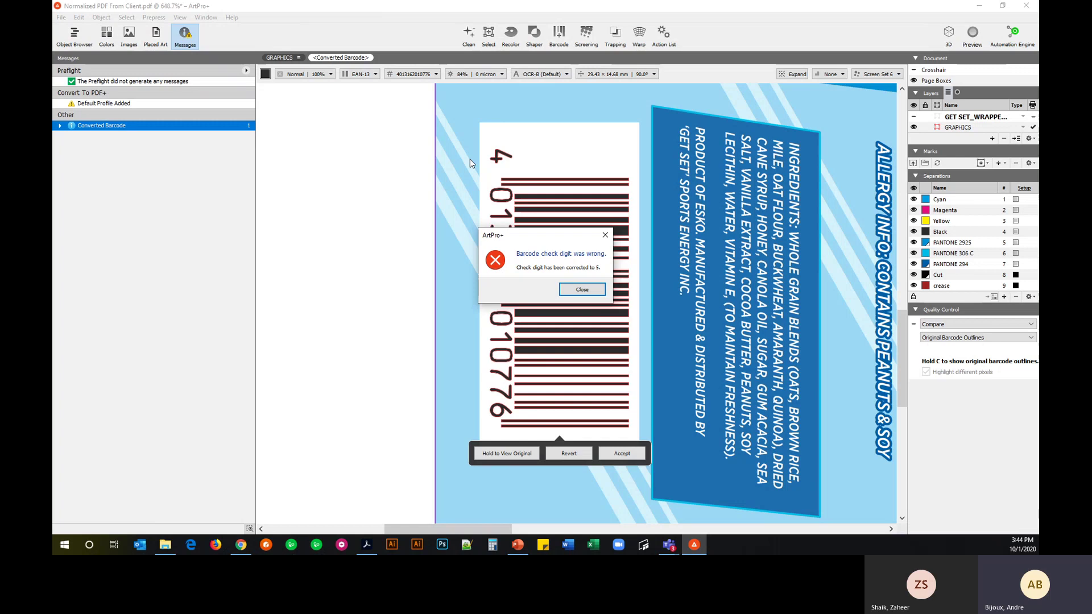
click(582, 289)
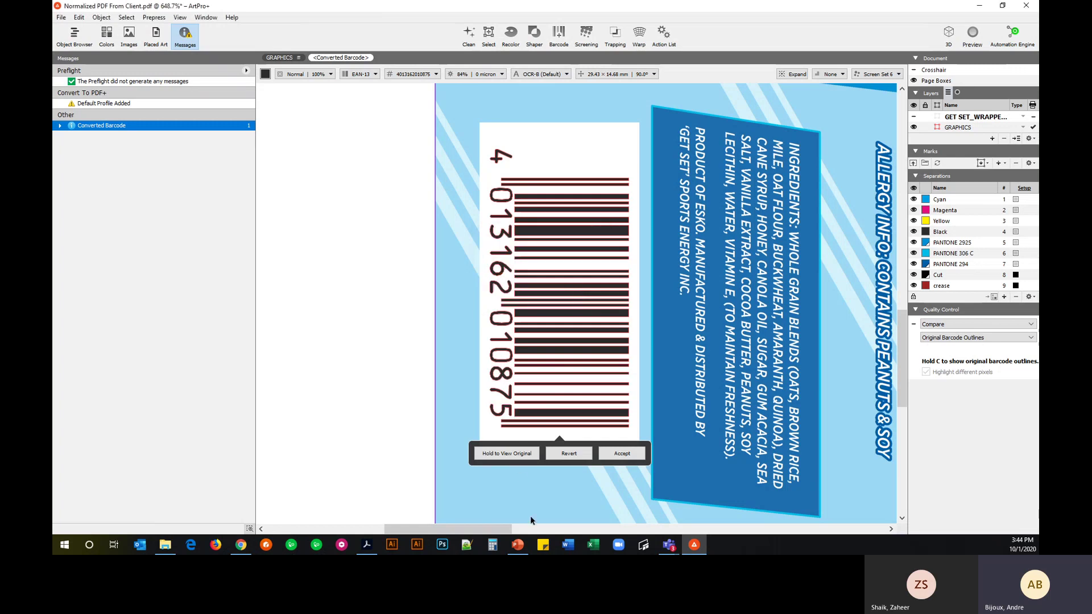
Step: Compare the corrected barcode against the original outlined one
click(502, 413)
click(525, 453)
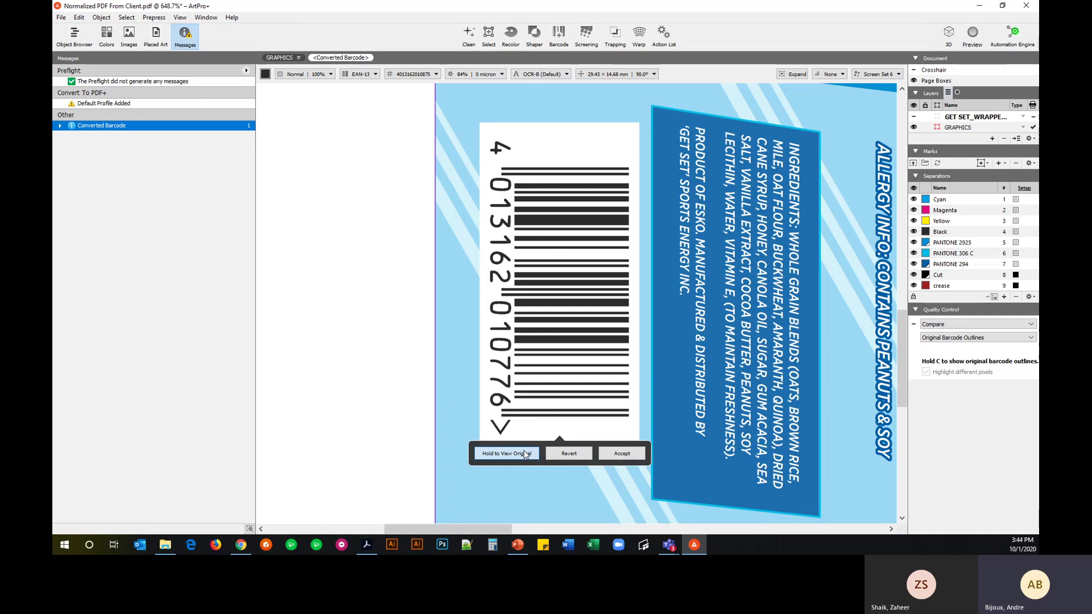
click(512, 453)
click(516, 453)
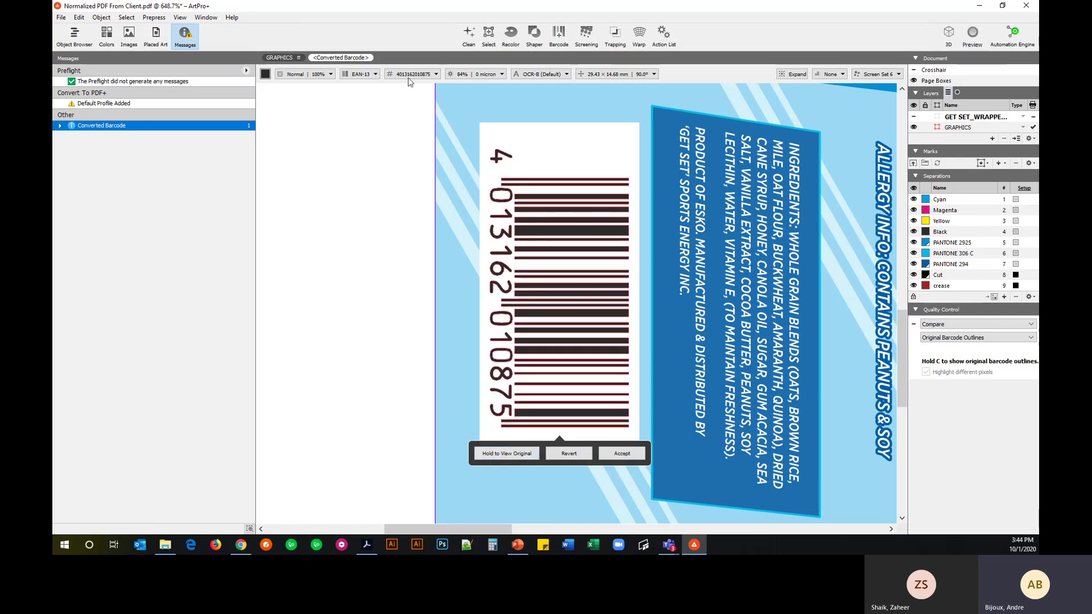
Step: Add a light margin indicator and accept the converted barcode
click(460, 74)
click(456, 129)
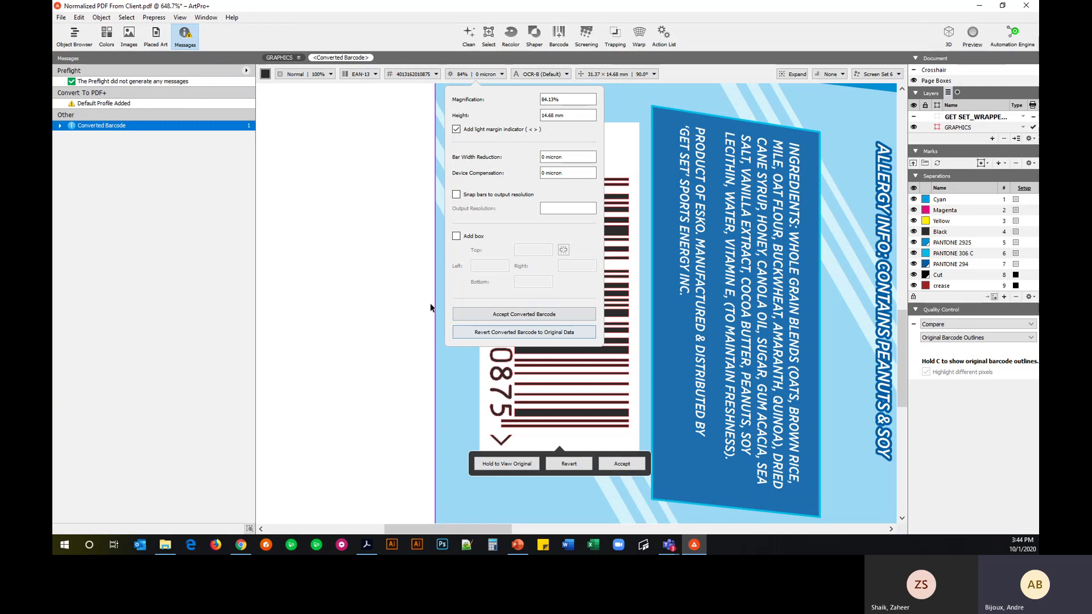
click(376, 276)
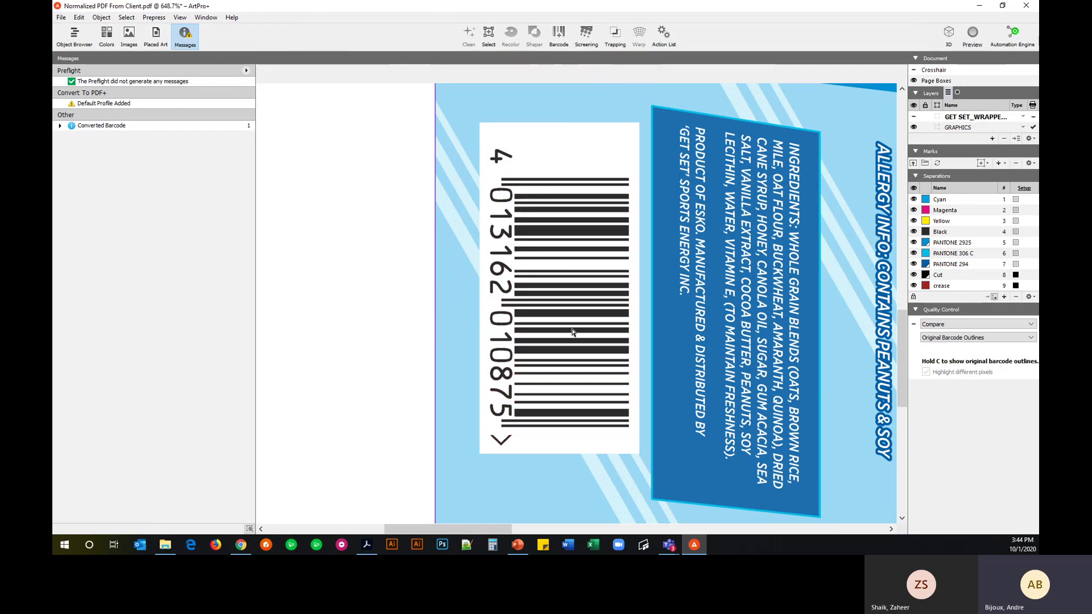
Step: In the berry image's channels, set Cyan's source to None and PANTONE 2925's source to Cyan
key(ctrl+0)
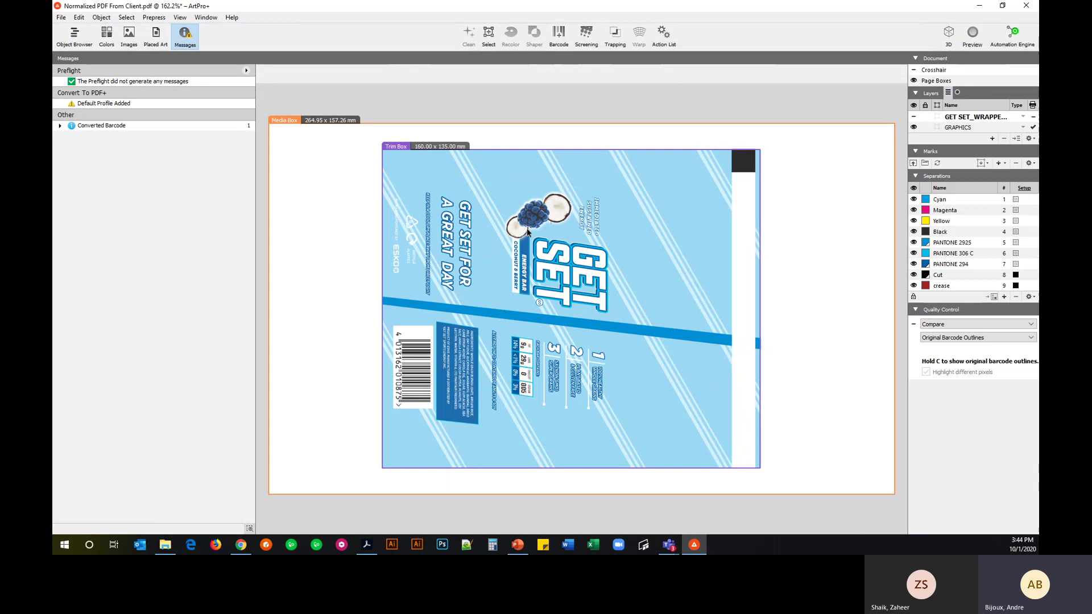
drag(464, 178, 591, 271)
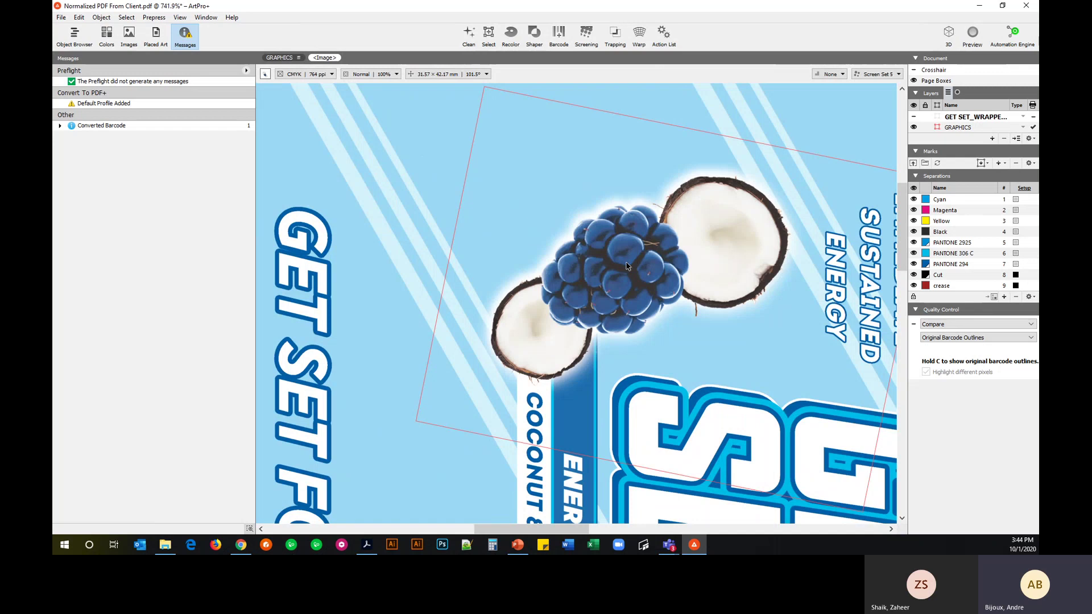
click(265, 74)
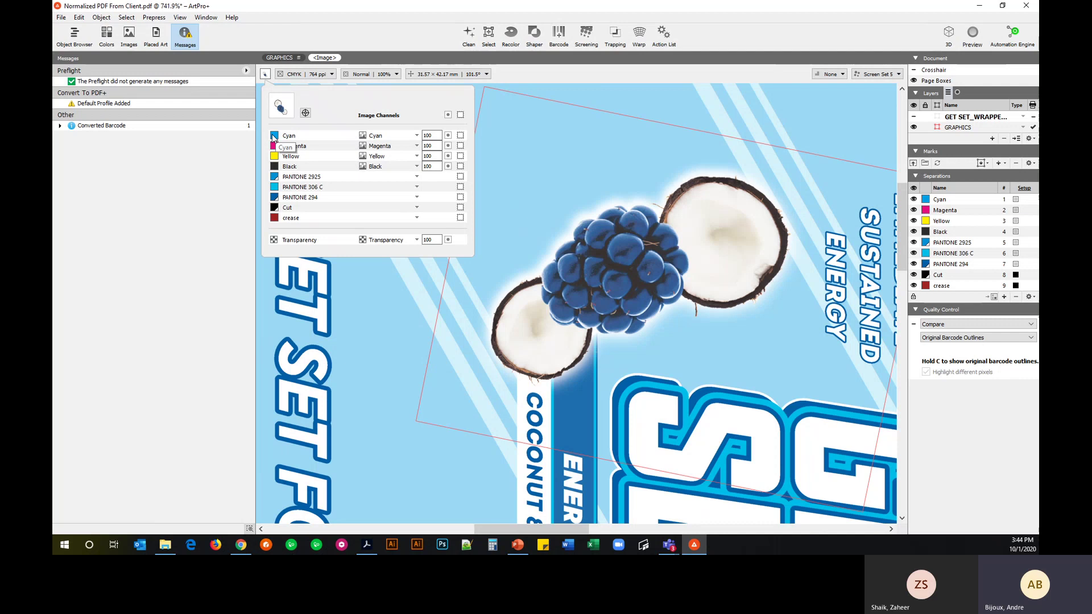
key(ctrl)
click(394, 139)
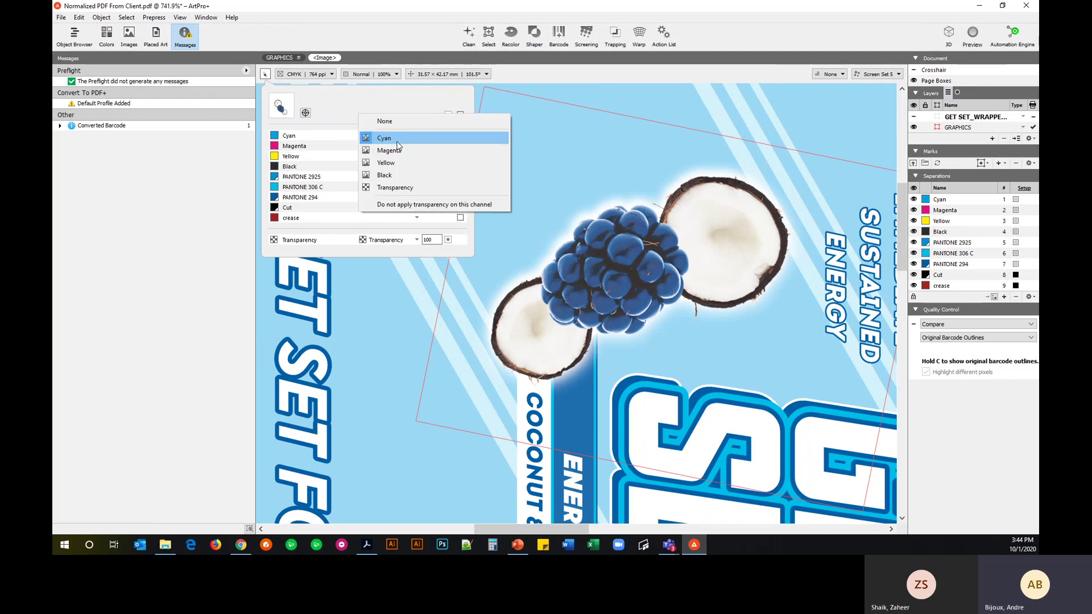
click(396, 121)
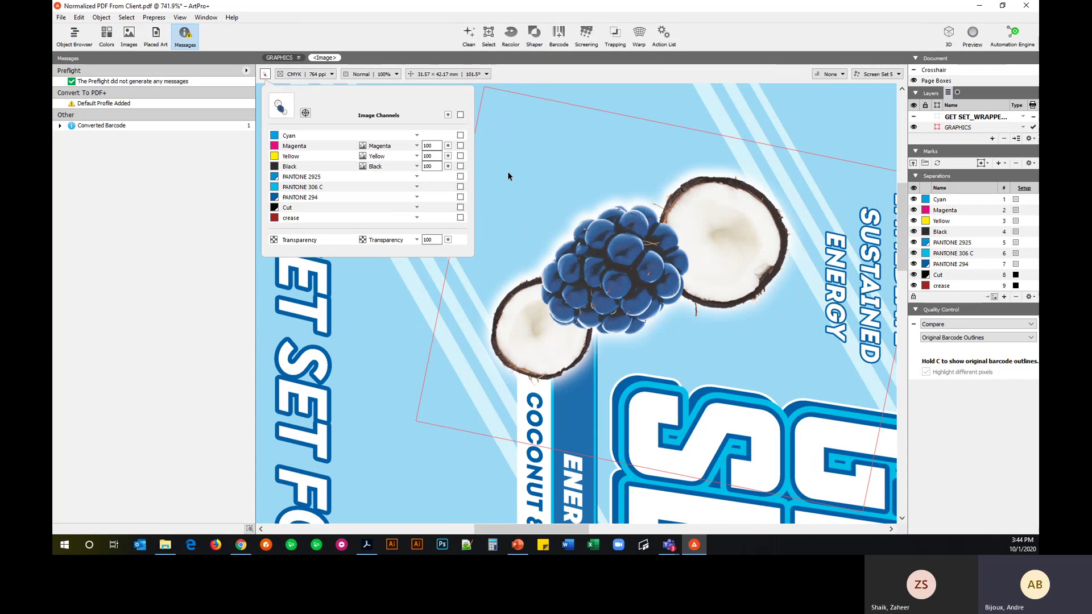
click(416, 176)
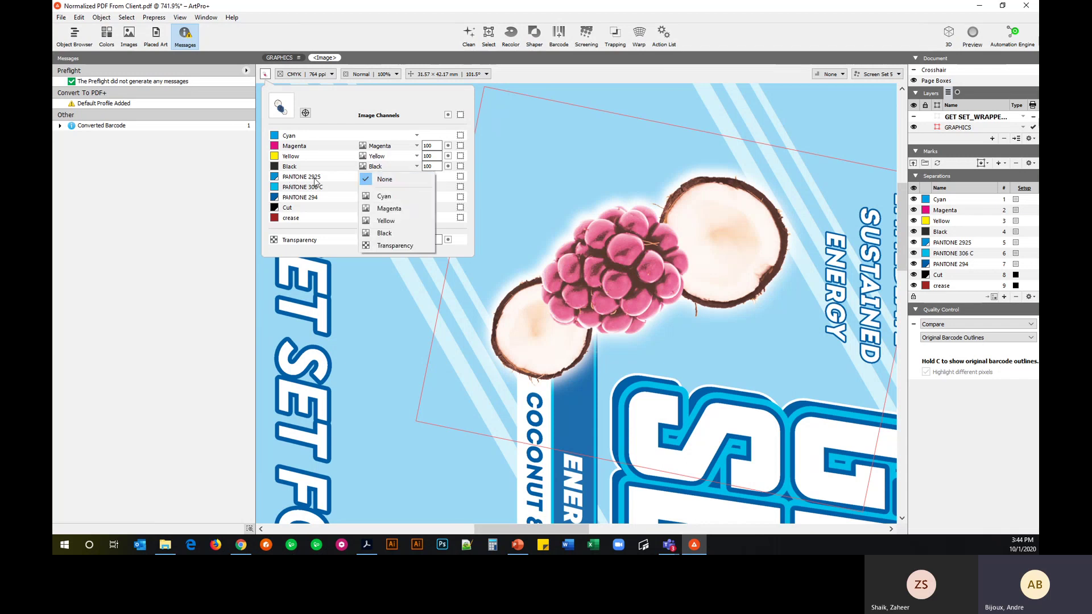
click(383, 197)
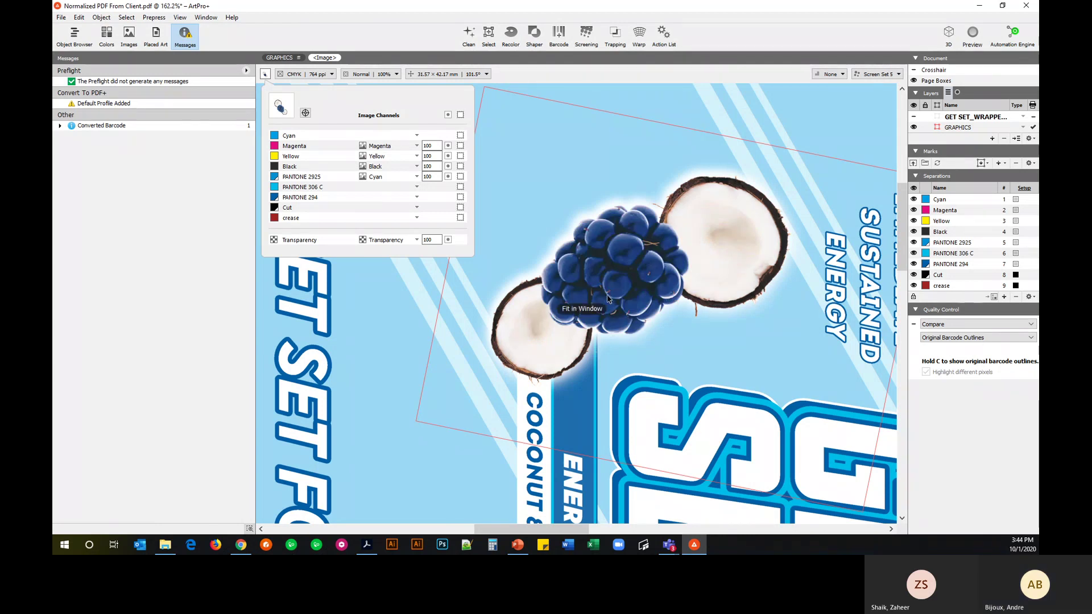
key(ctrl+0)
click(636, 124)
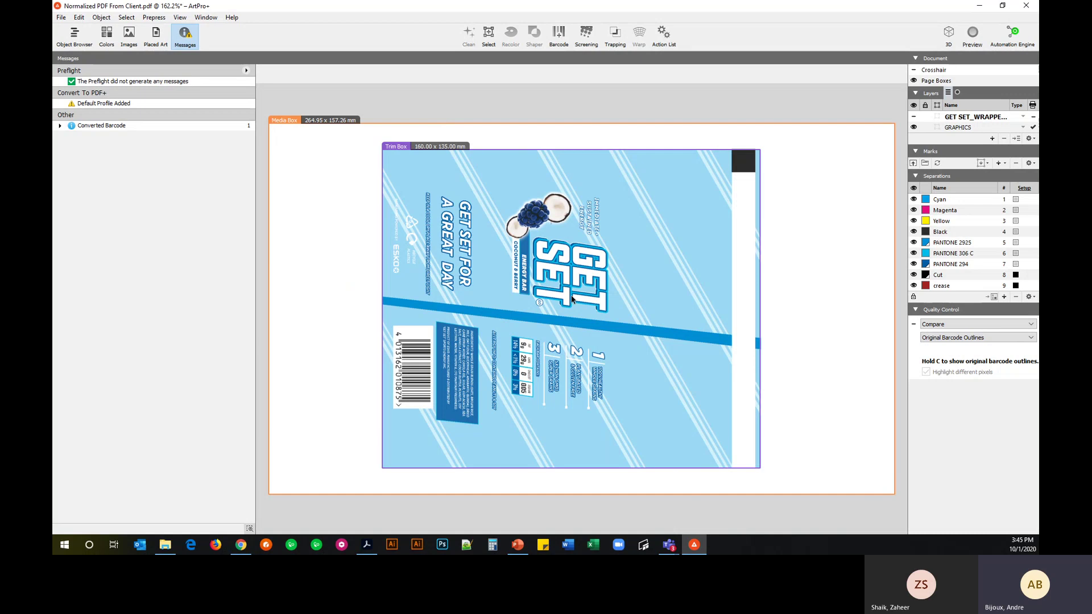
Step: Create an automatic trap layer using the 0.10 mm trapping distance
click(615, 35)
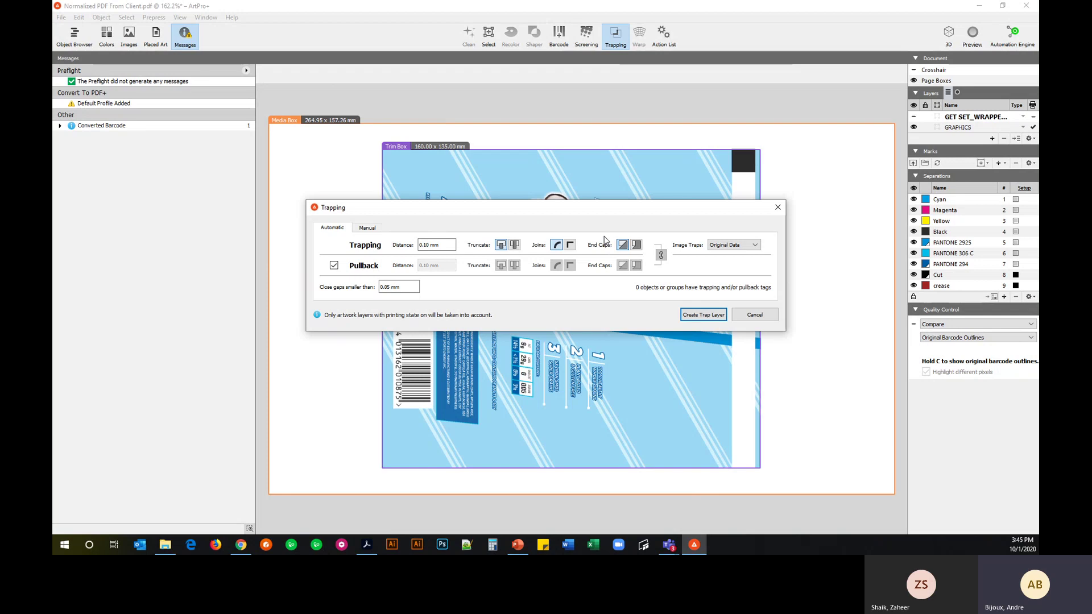
click(703, 316)
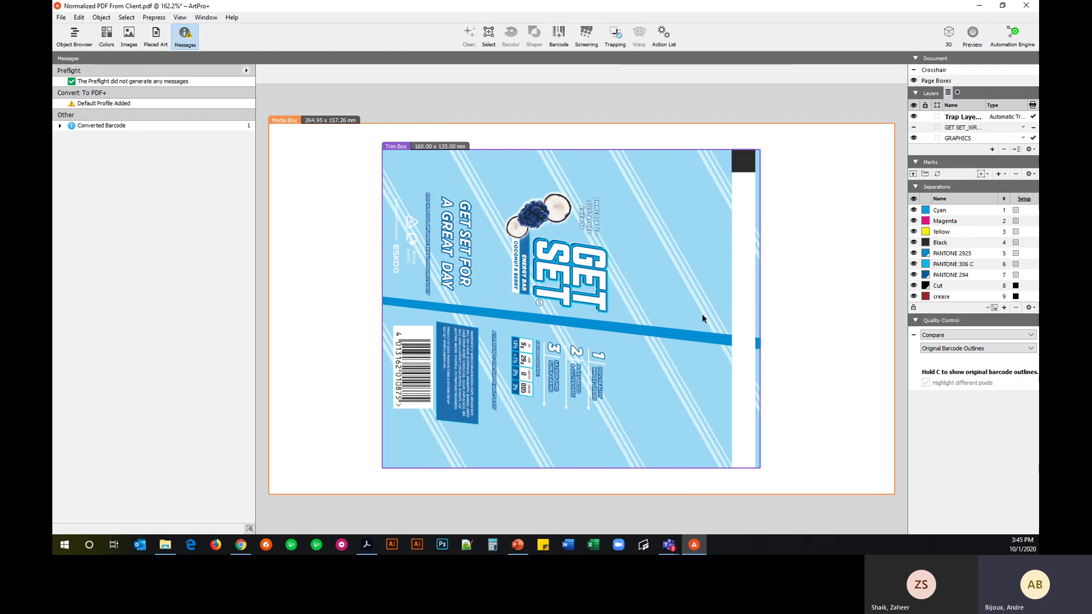
Step: View only the trap lines, zoom onto the GET SET lettering, then restore the GRAPHICS layer
click(914, 117)
key(ctrl+space)
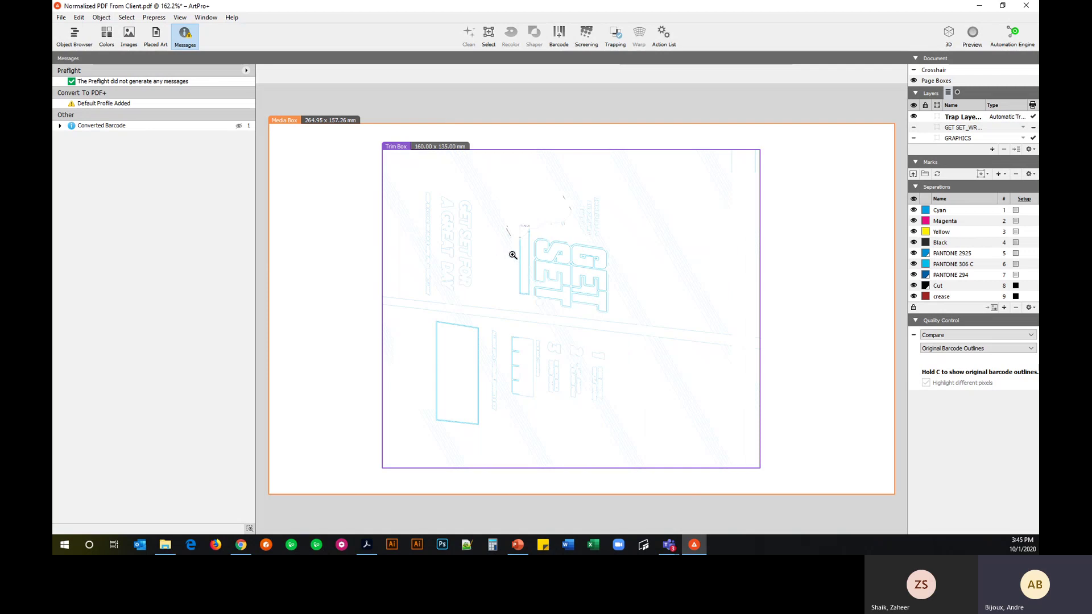
drag(512, 249, 570, 314)
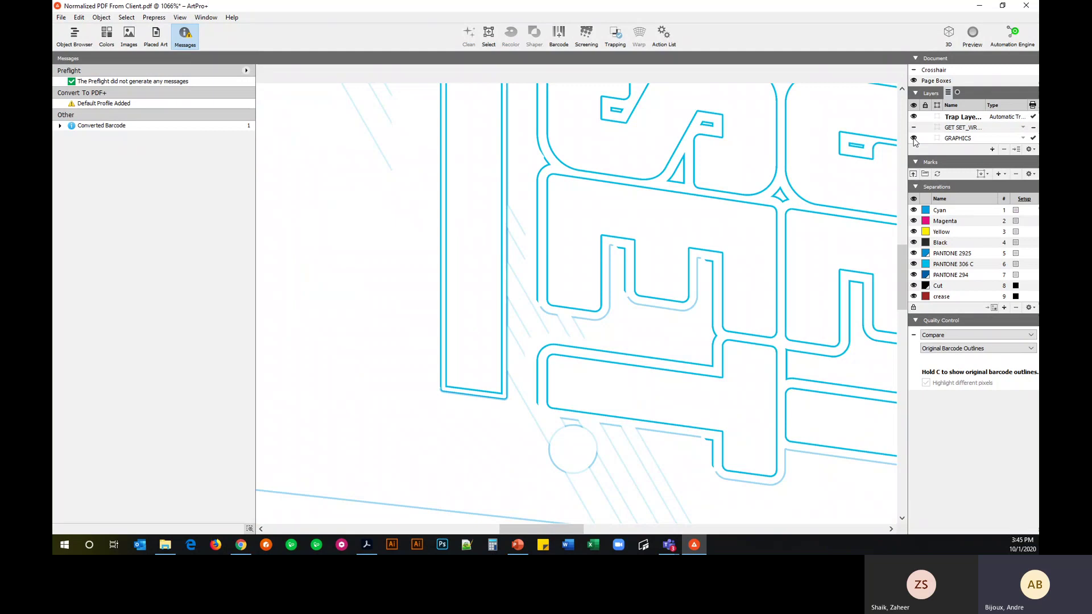
click(913, 138)
scroll(654, 330, down, 2)
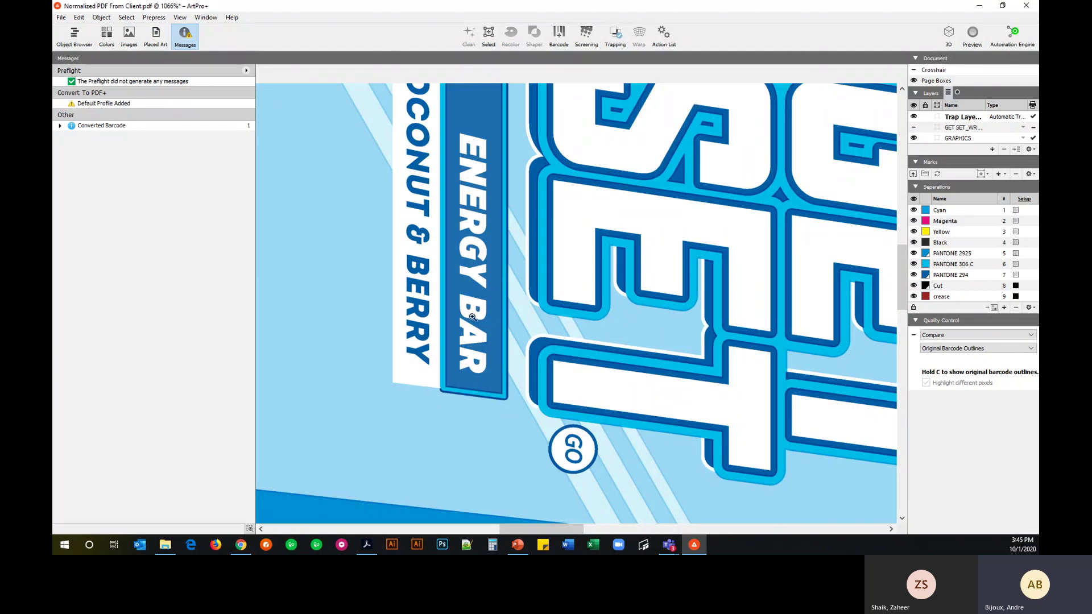
scroll(653, 330, up, 3)
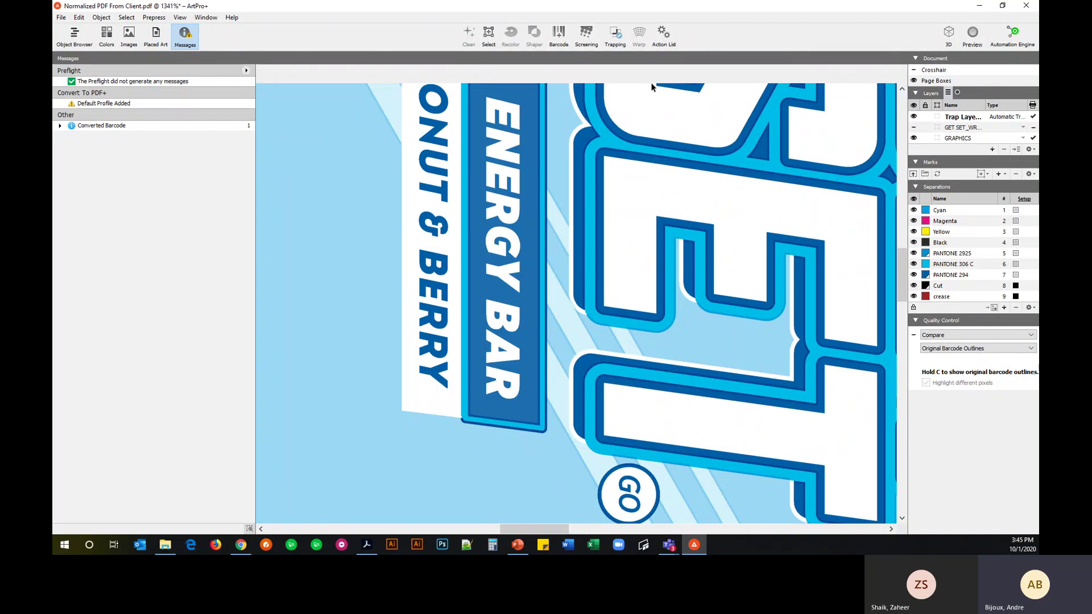
Step: Enter trapping mode with the Manual option 'Edit and expand automatic trap layer'
click(615, 34)
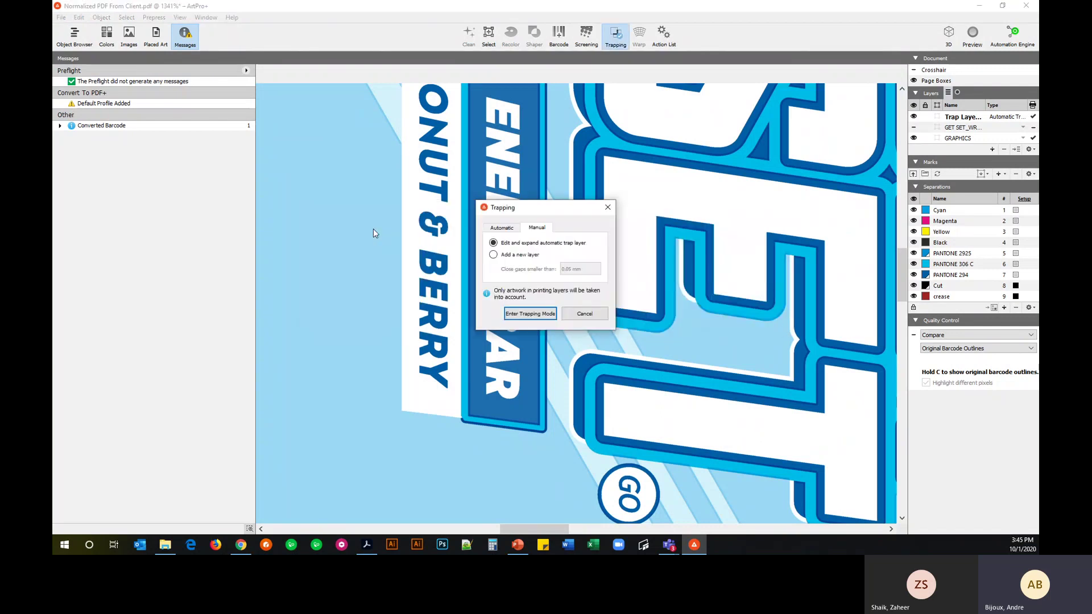
click(530, 314)
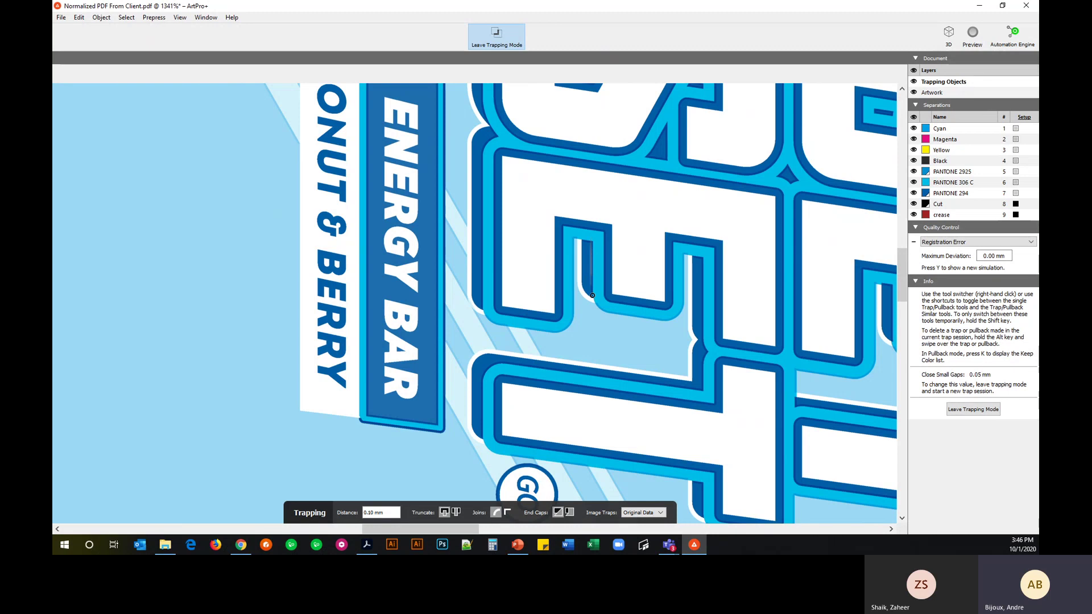
Step: Fit the artwork, leave trapping mode, and rotate the wrapper in a 3D preview
key(ctrl+0)
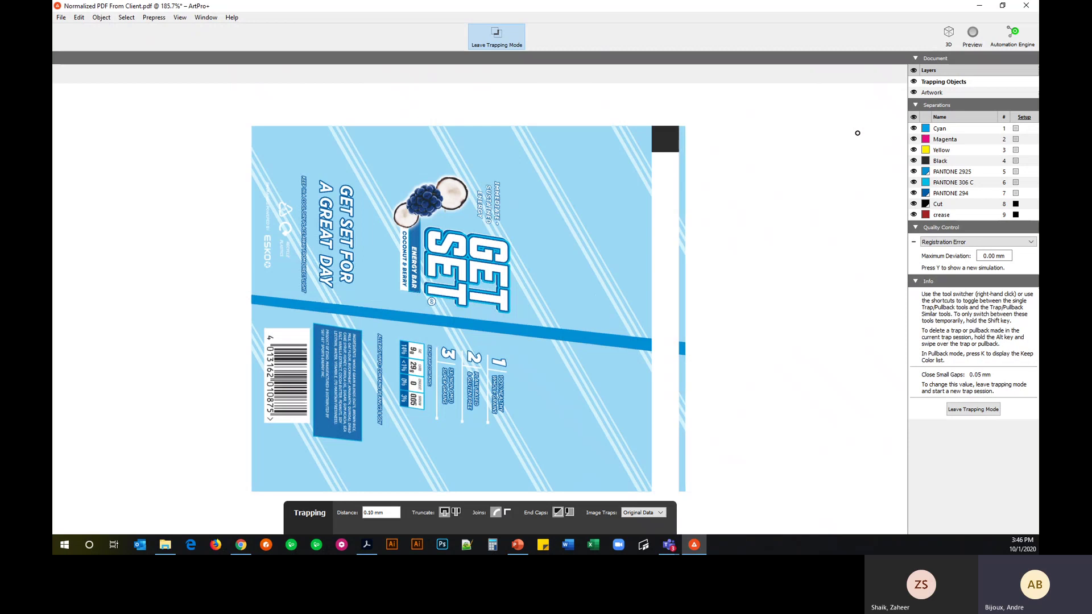
click(973, 410)
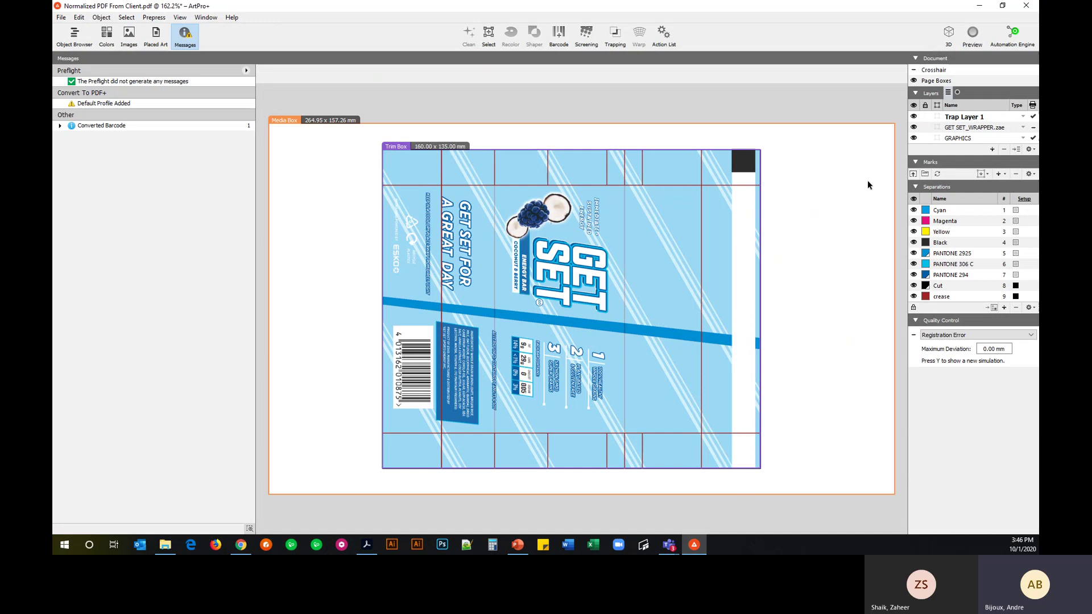
click(948, 39)
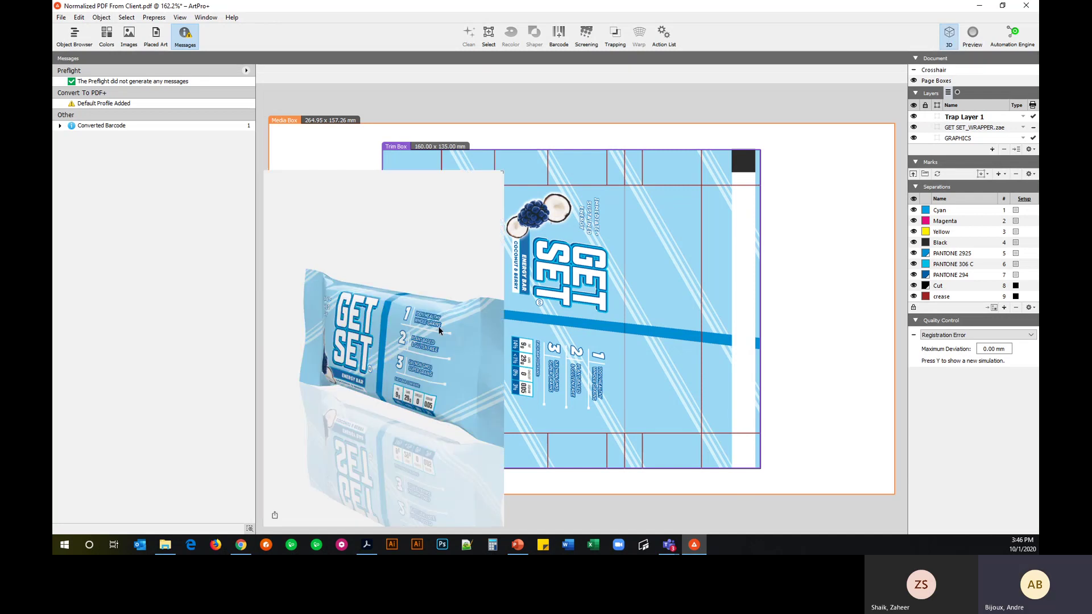
drag(439, 326, 360, 378)
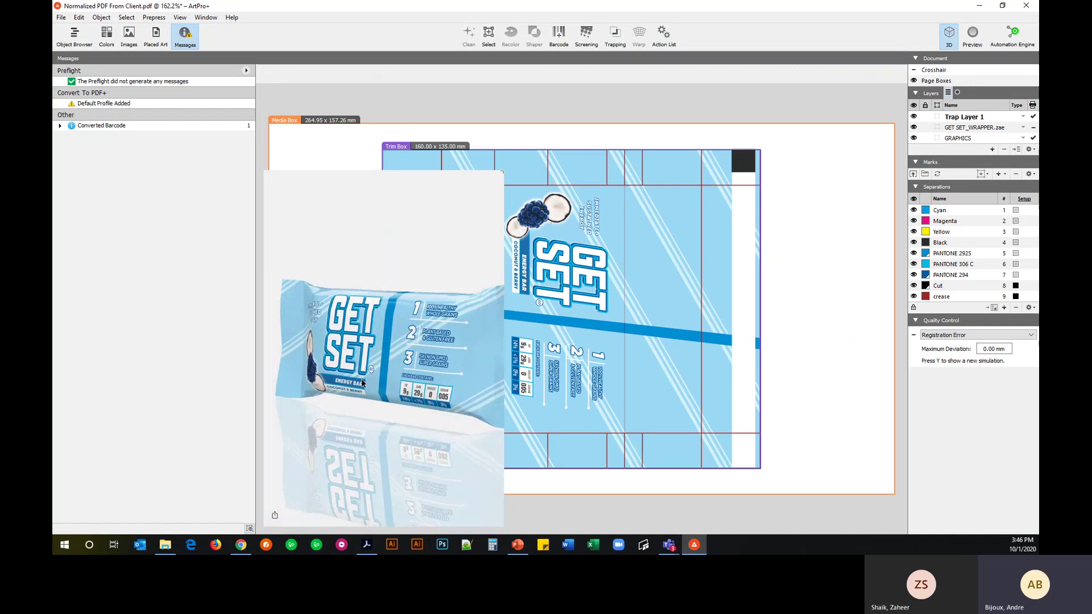